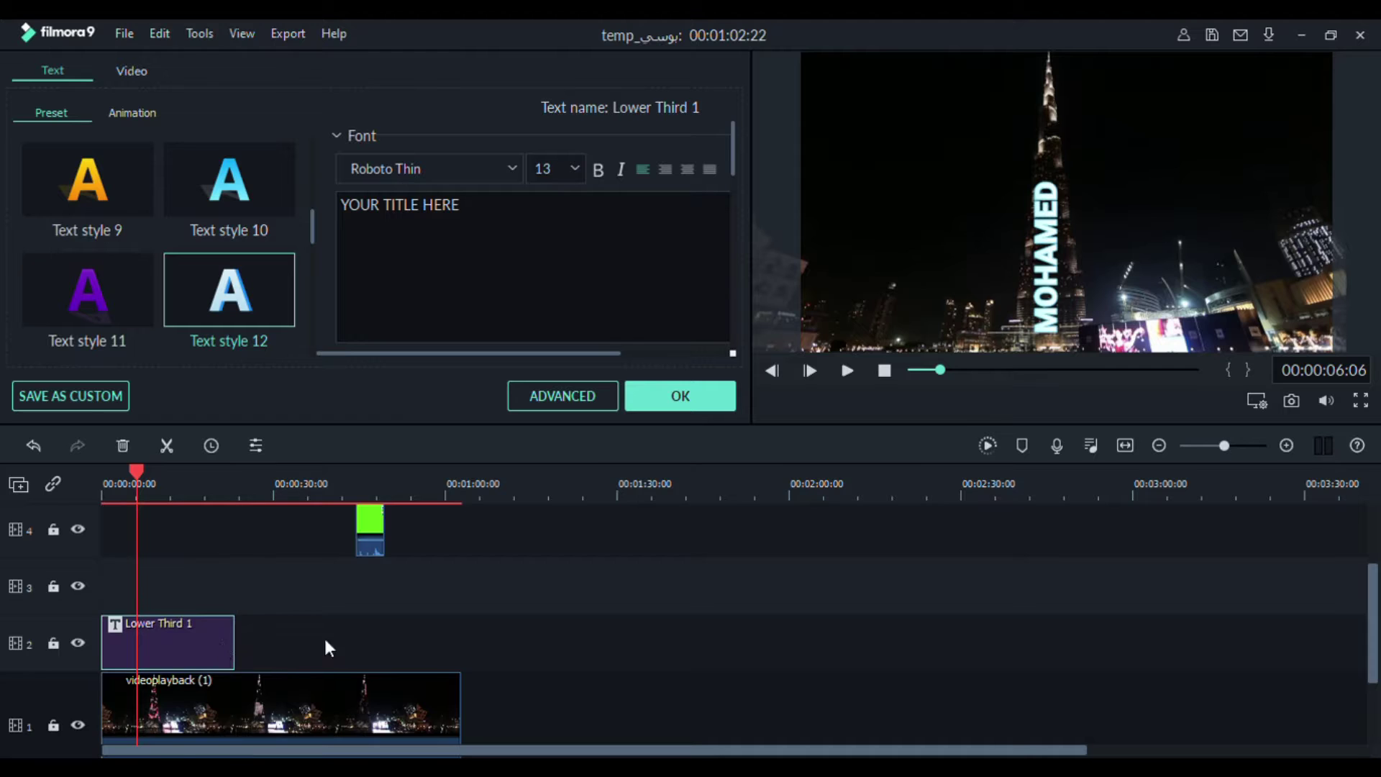
- Shorten the title clip on track 2 to about 7 seconds and move the green-screen clip on track 4 to the background video's end
scroll(246, 554, down, 2)
scroll(294, 534, up, 2)
drag(245, 646, 152, 647)
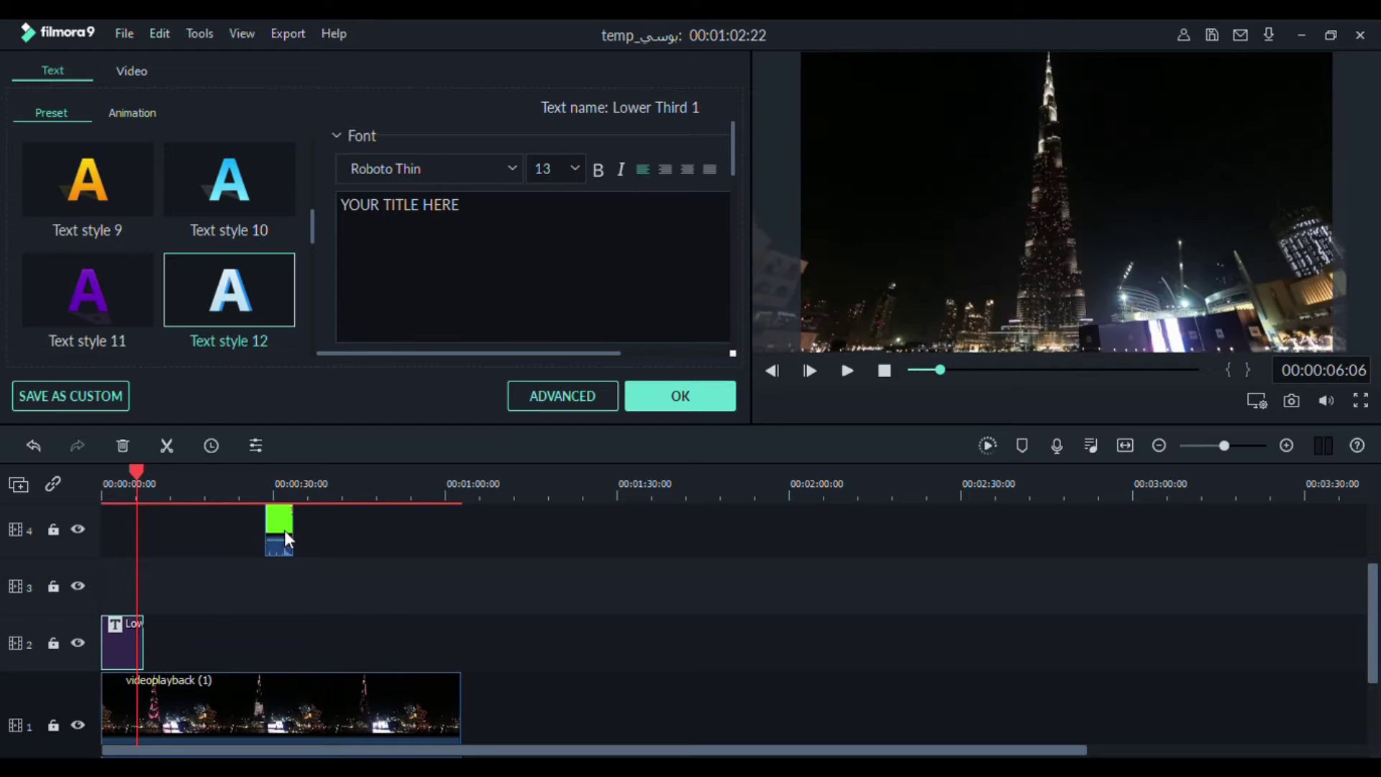
double_click(281, 526)
drag(275, 518, 465, 533)
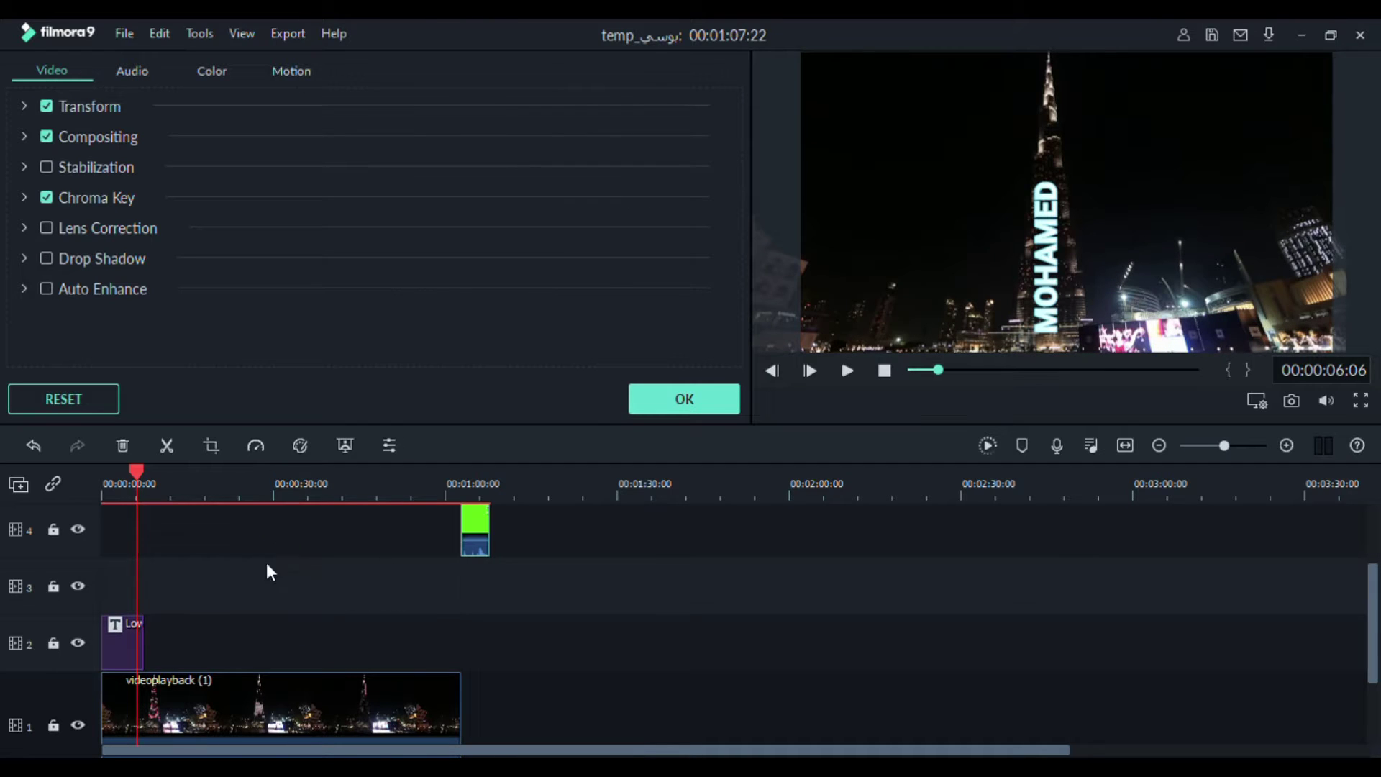
- Try to paste a copy of the title clip at 00:00:07:10, right after the original, and undo the paste
double_click(119, 650)
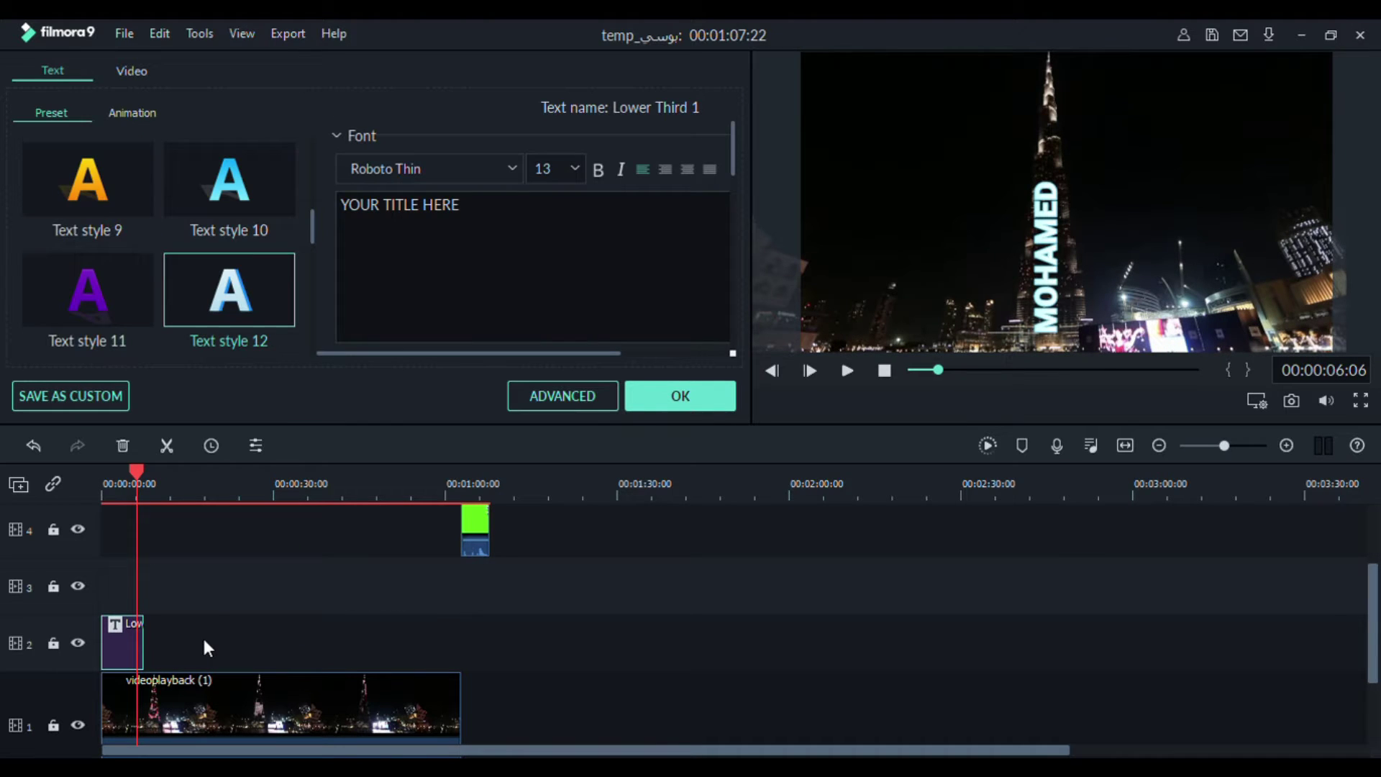
click(144, 477)
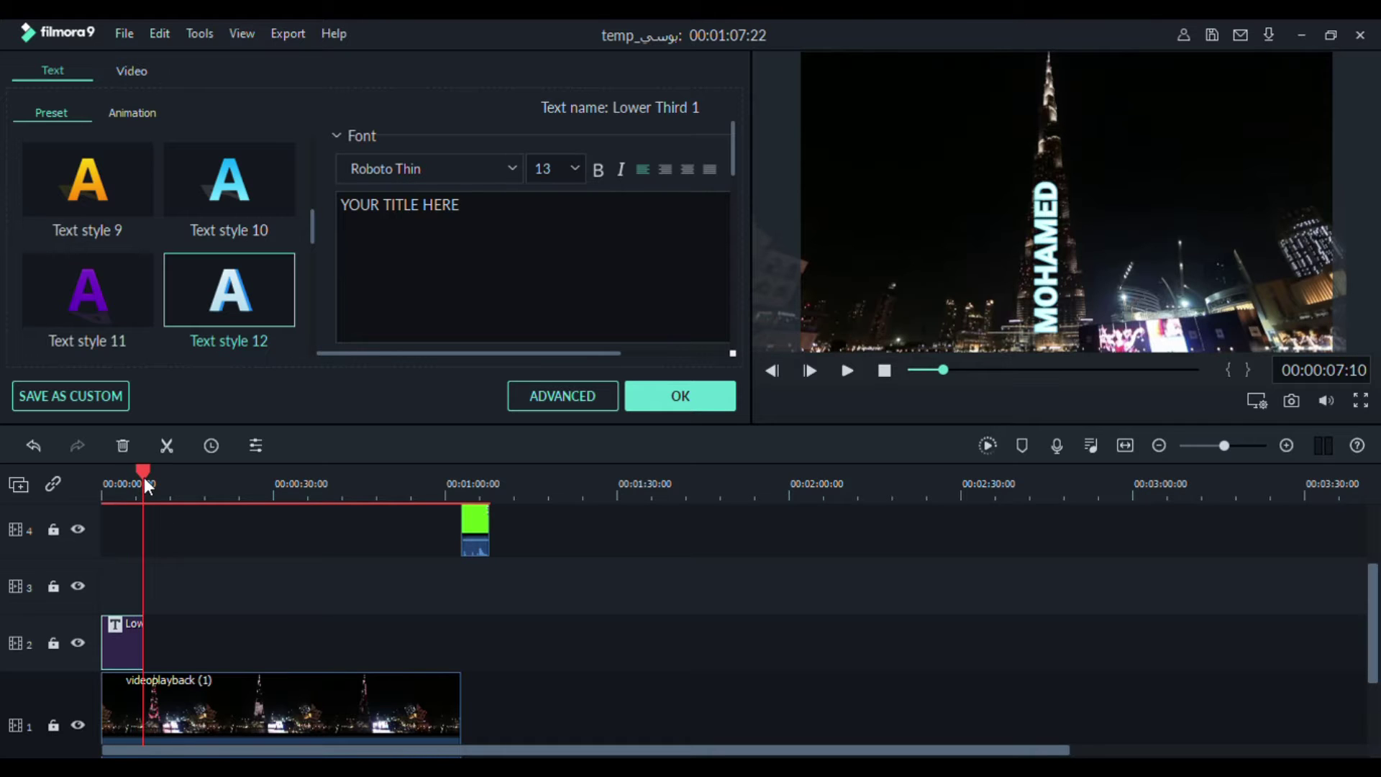
key(ctrl+v)
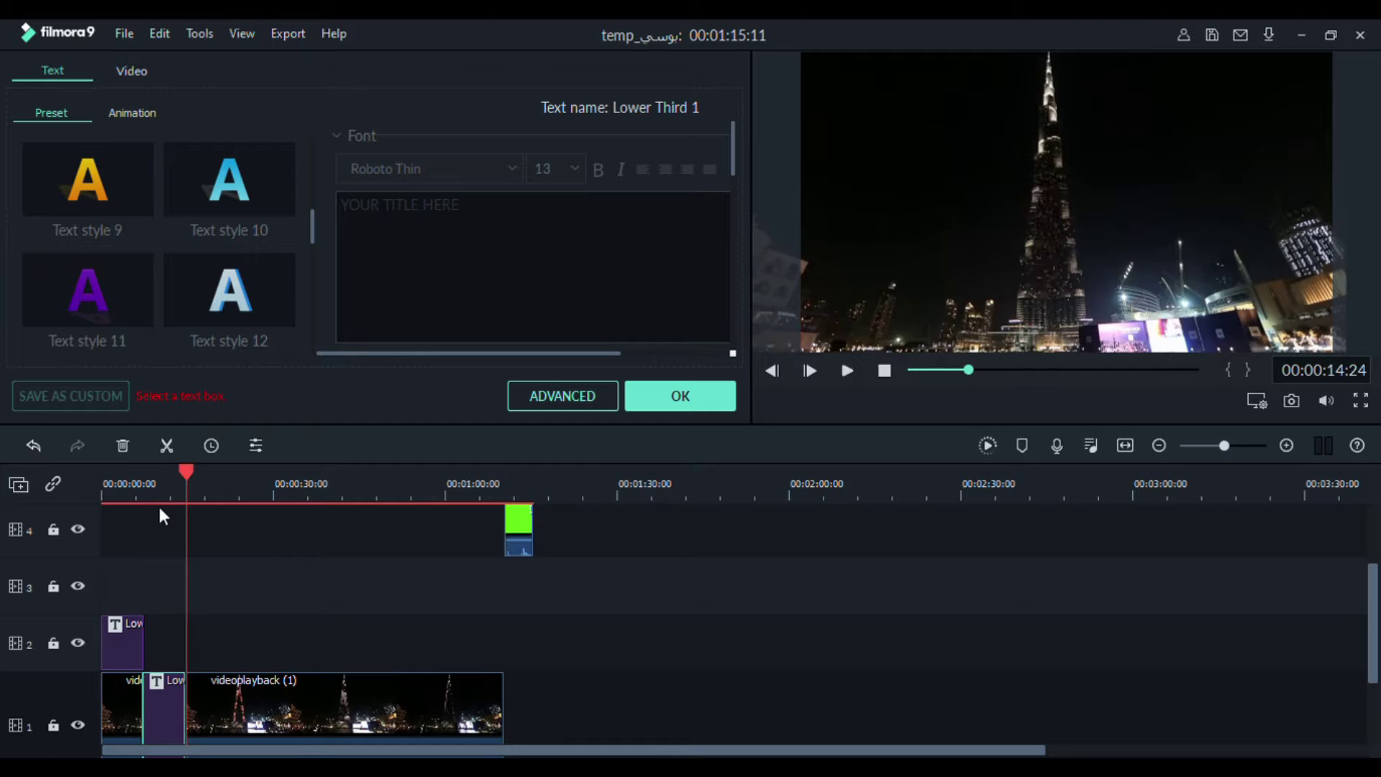
click(33, 446)
- Move the green-screen clip to the start of track 4 and paste seven copies of the title after the background video's end
drag(471, 531, 75, 531)
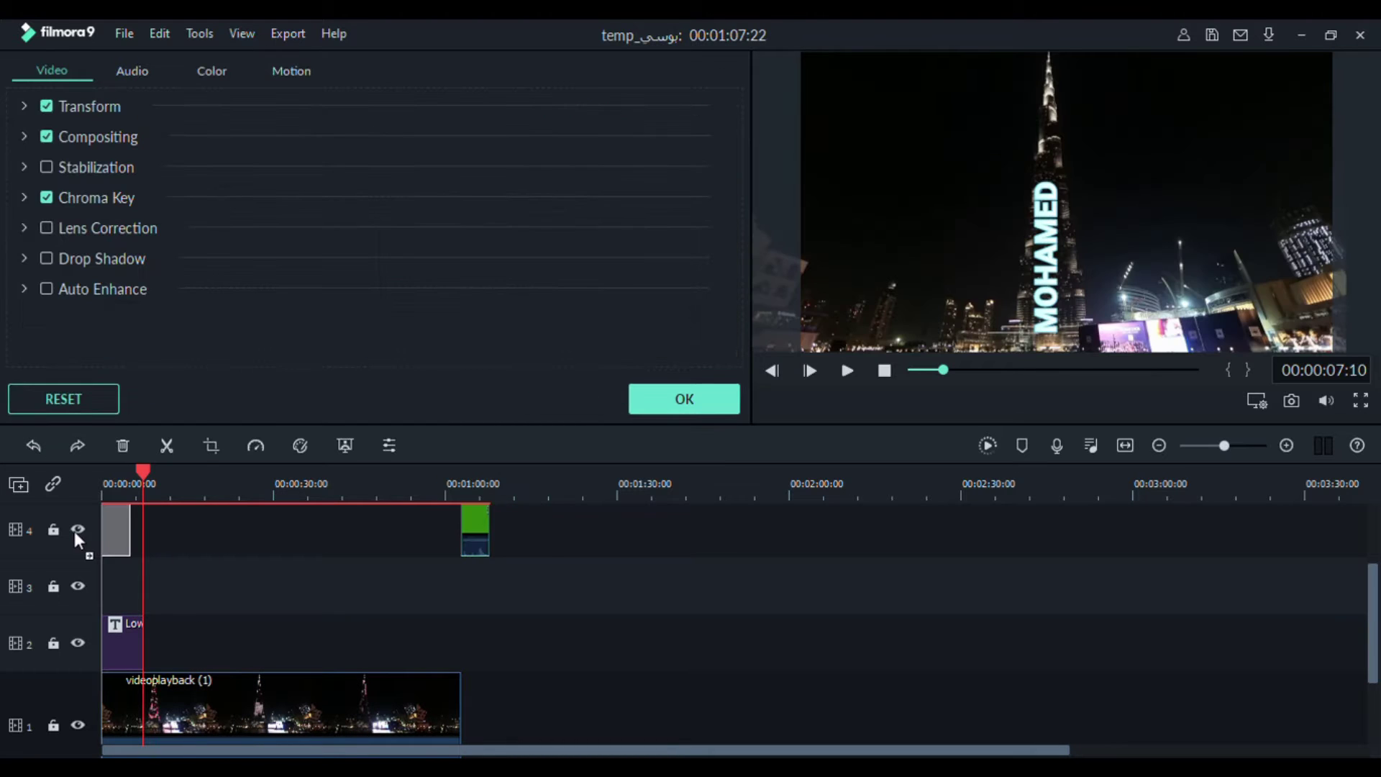
drag(148, 480, 463, 524)
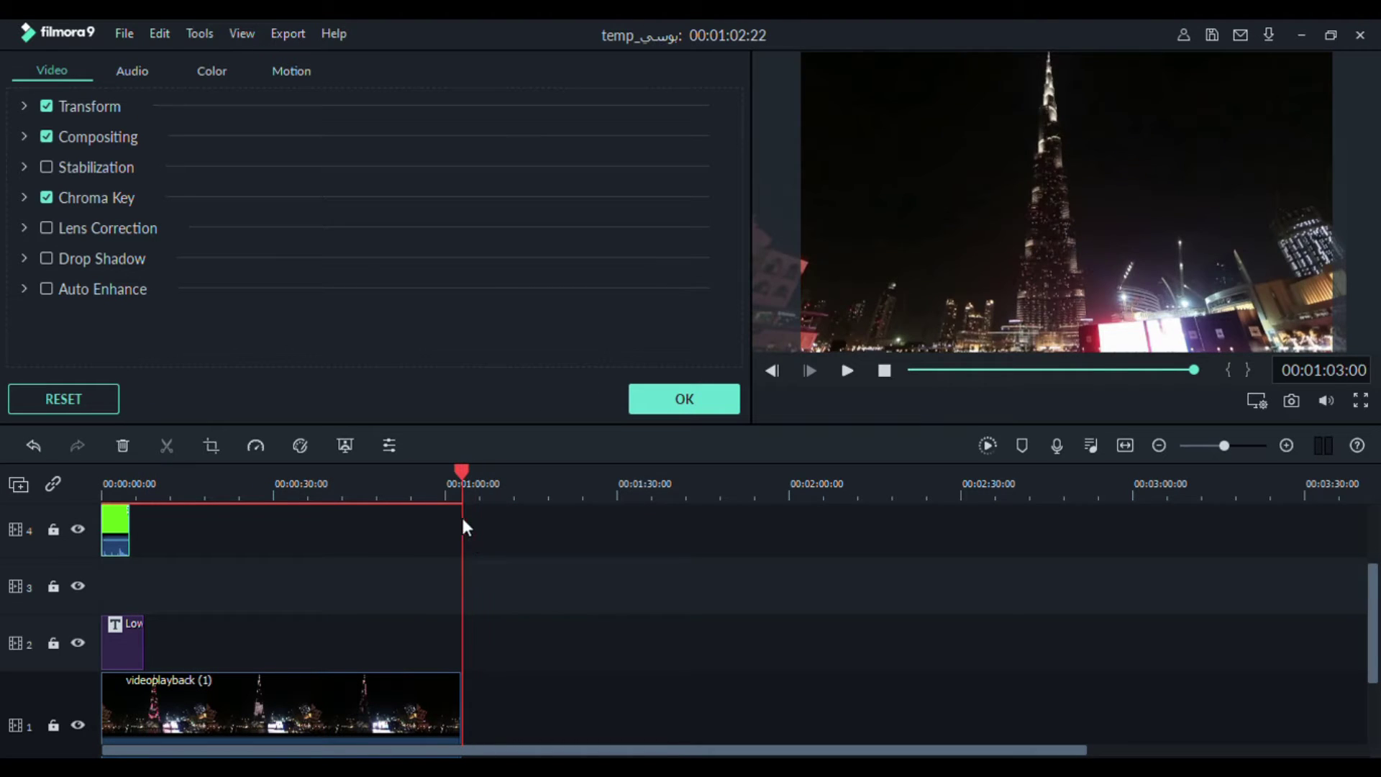
key(ctrl+v)
key(ctrl+v)
key(ctrl+v)
key(ctrl+v)
key(ctrl+v)
key(ctrl+v)
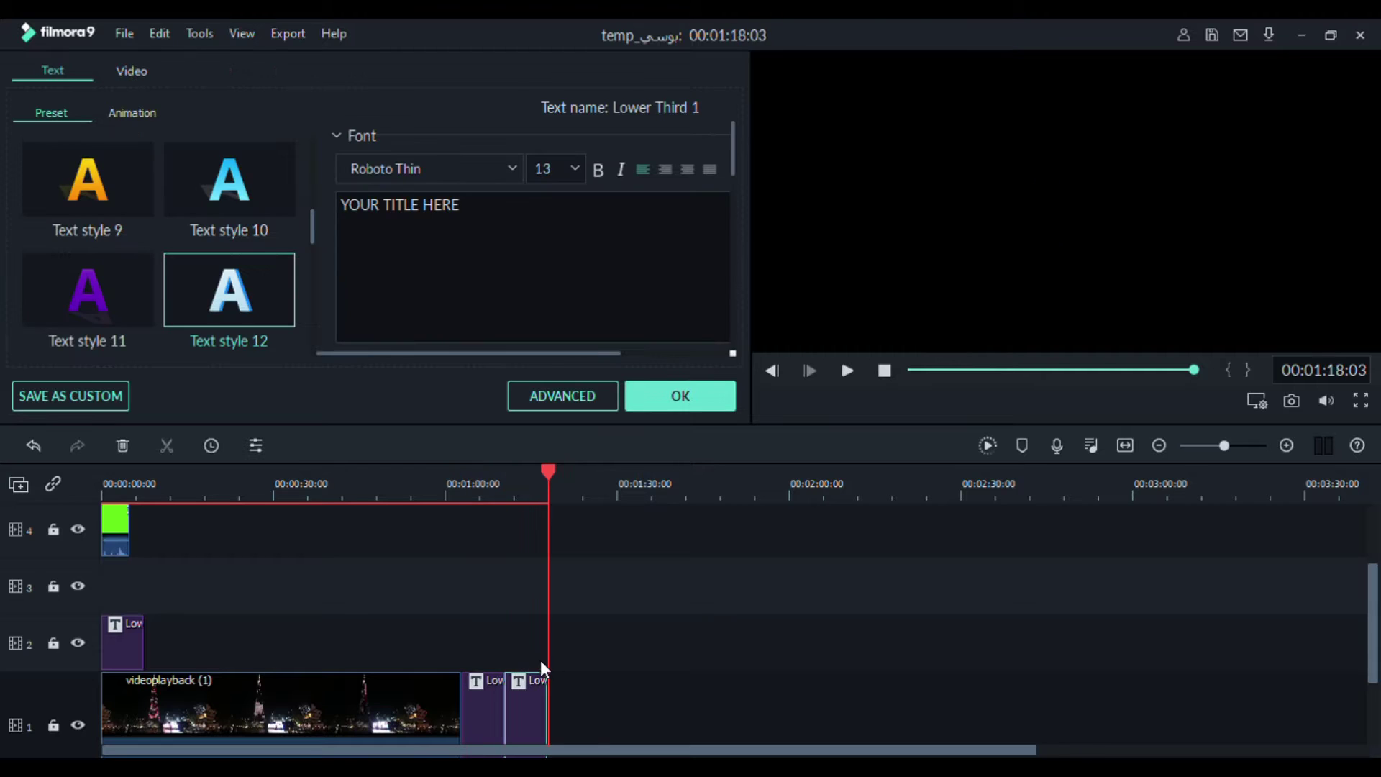
key(ctrl+v)
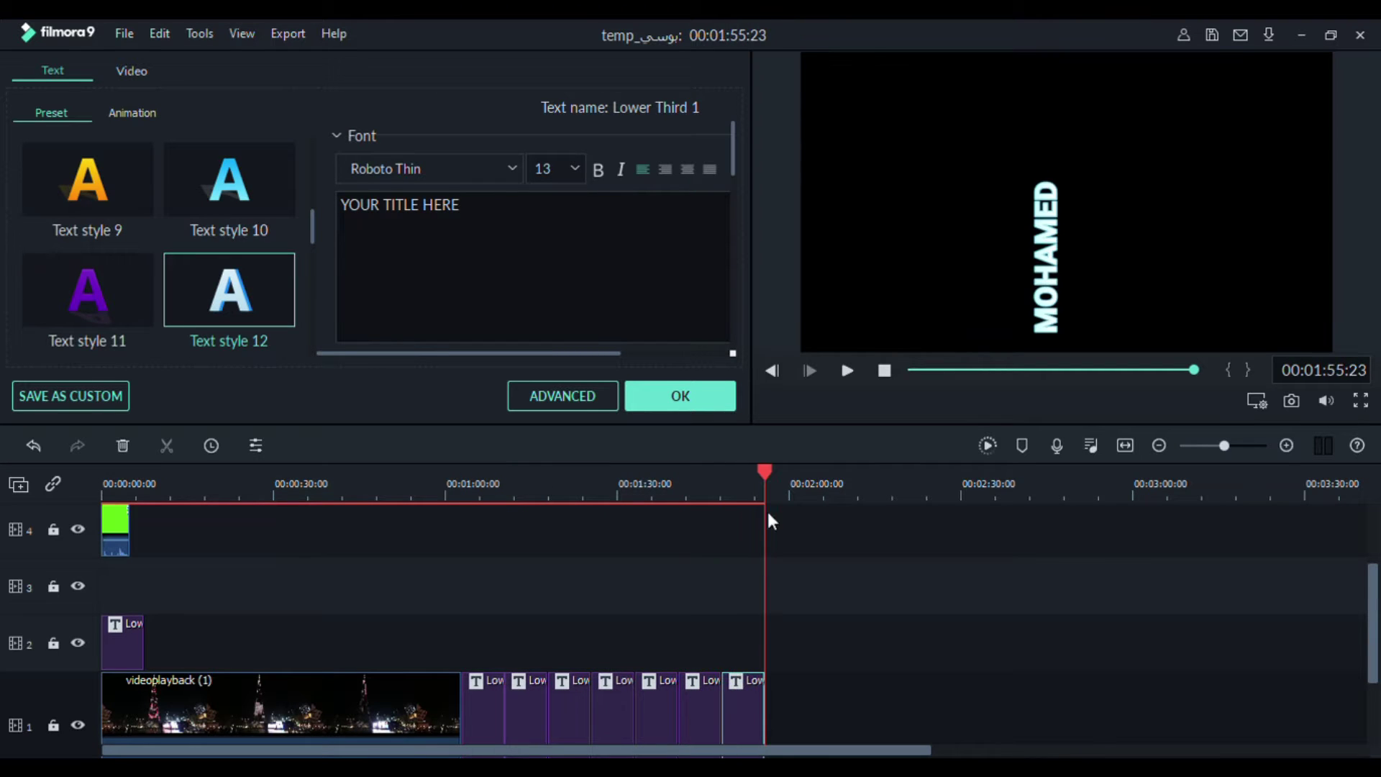
- Move the seven pasted titles onto track 2 directly after the first title and extend the last one to the background video's end
drag(840, 662, 183, 633)
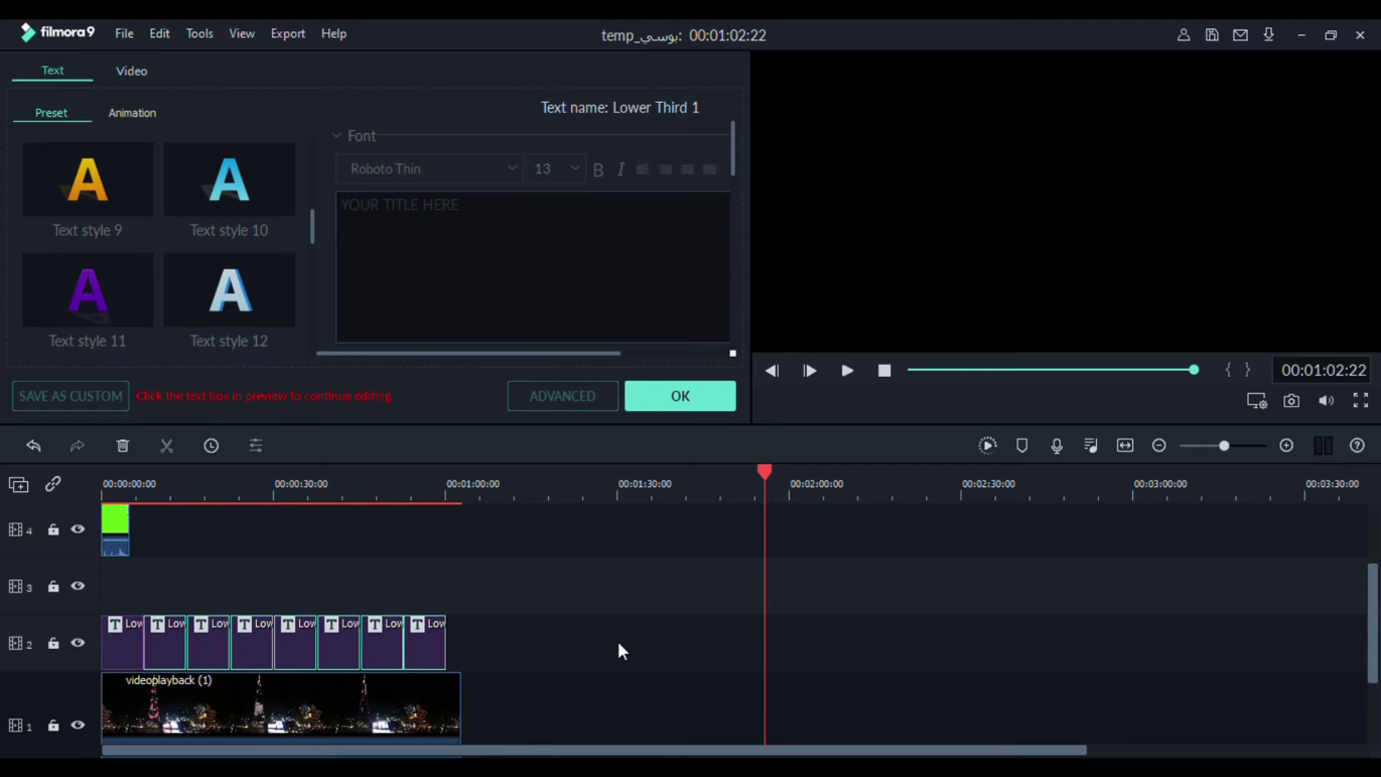
click(421, 644)
drag(446, 656, 460, 656)
- Trim the end of the green-screen subscribe clip slightly and move it on track 4 so that it ends together with the background video
drag(763, 474, 57, 481)
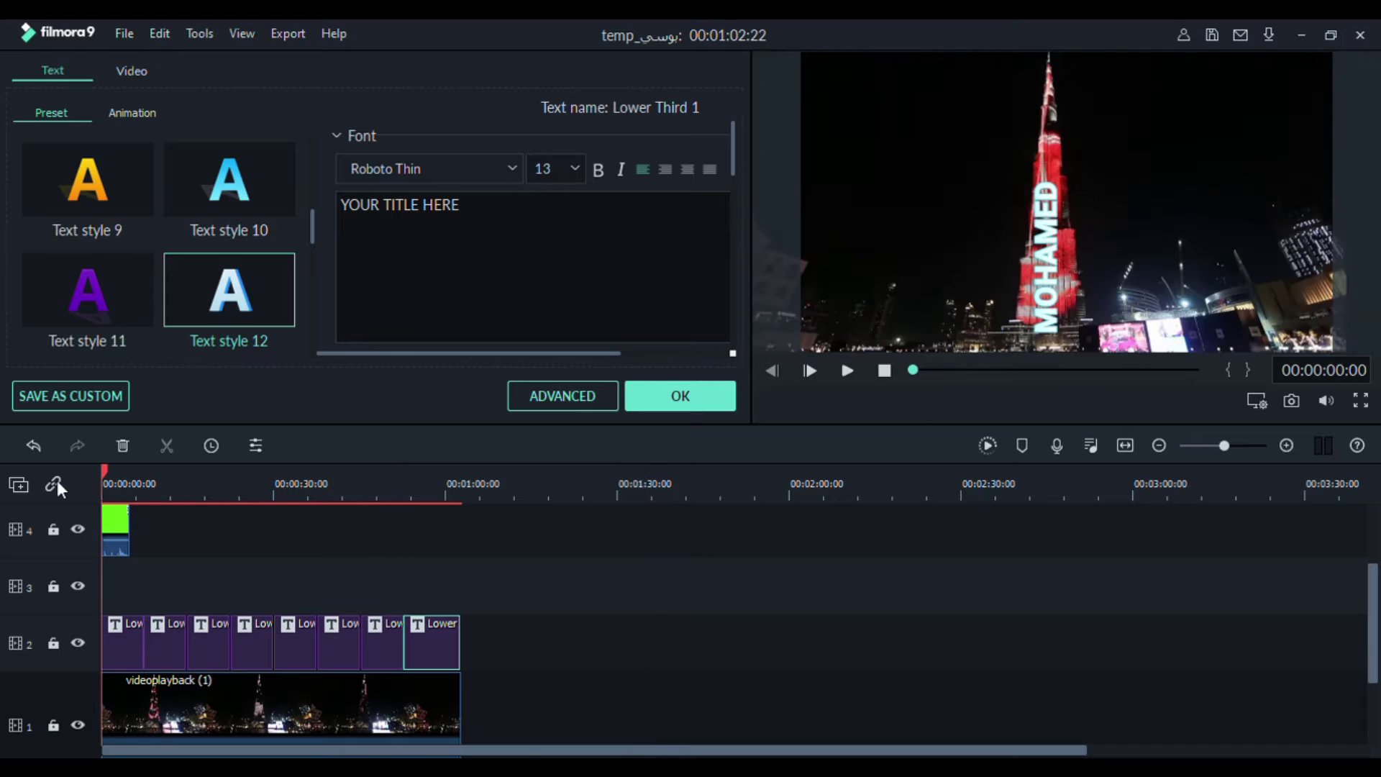
click(119, 533)
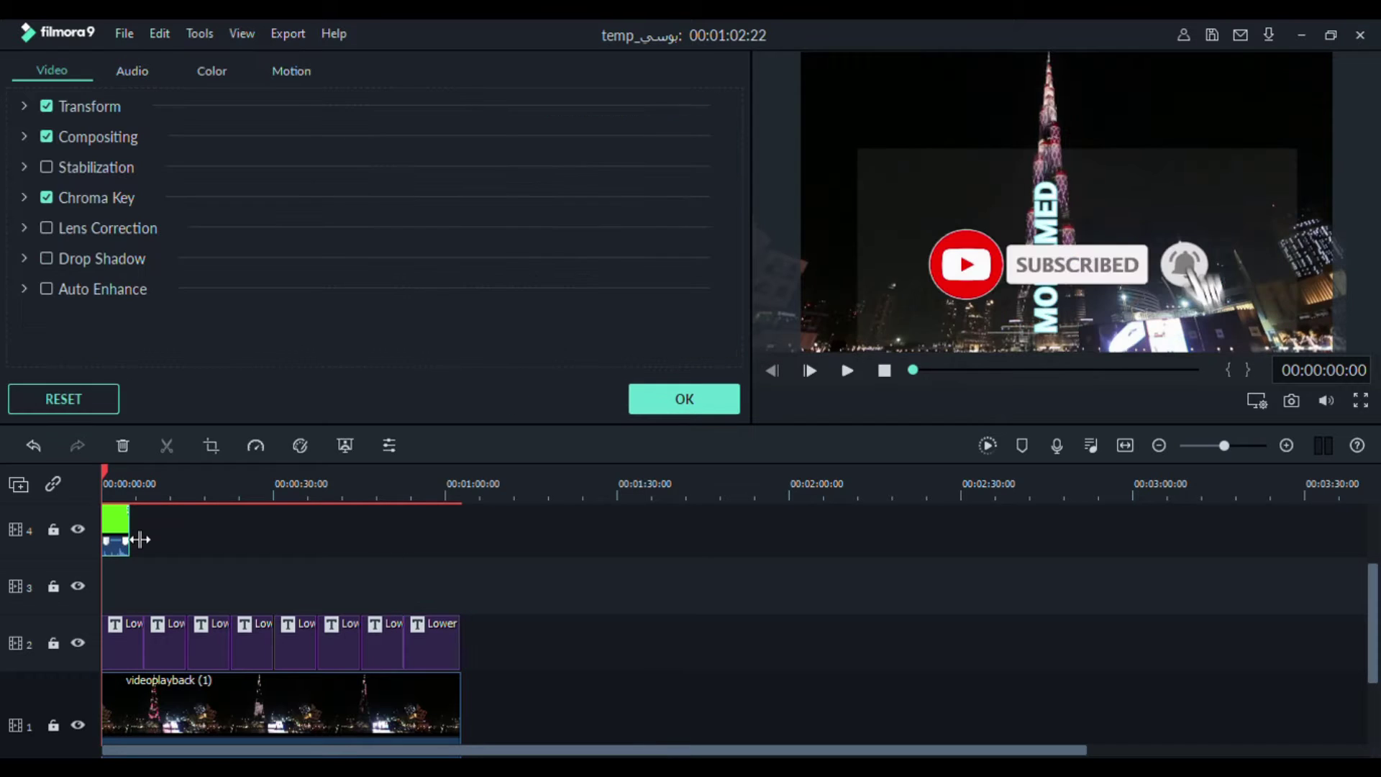
drag(140, 539, 136, 540)
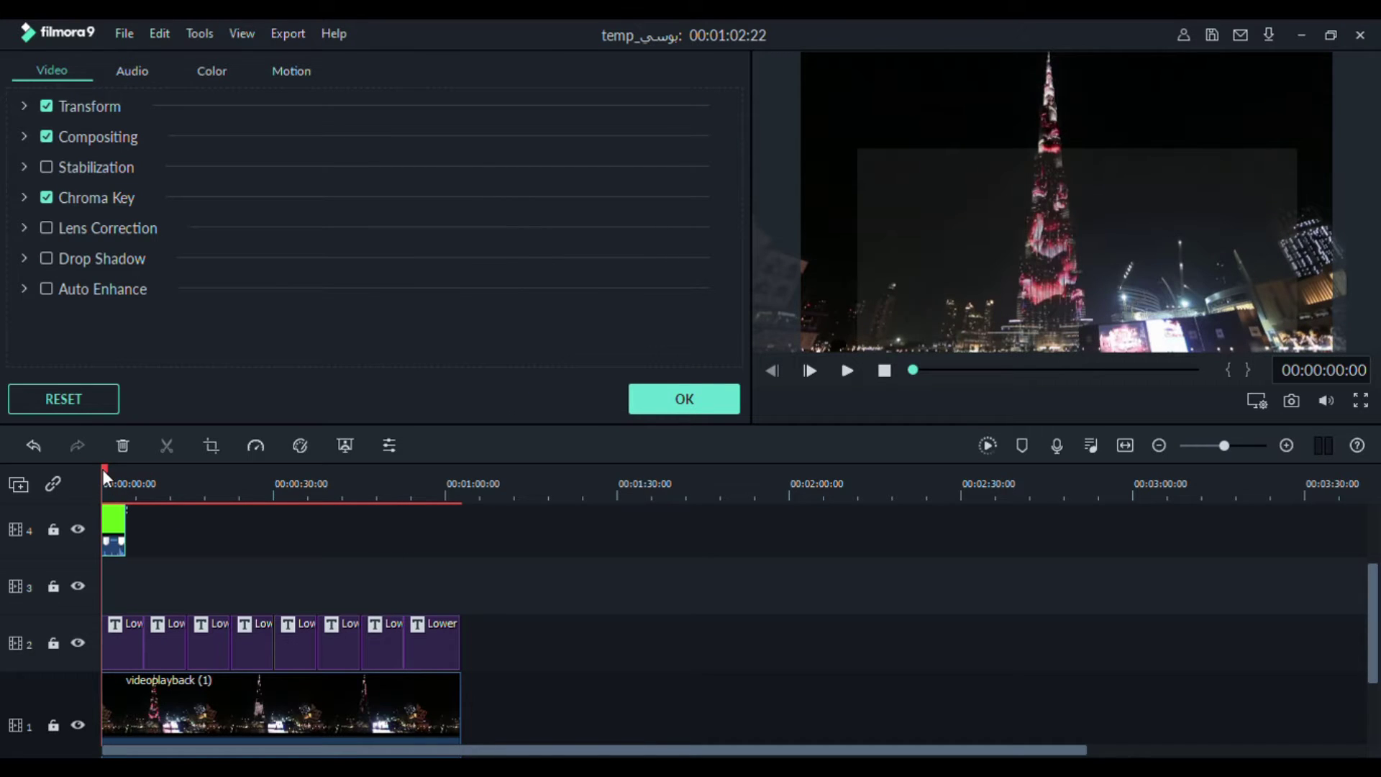
click(126, 629)
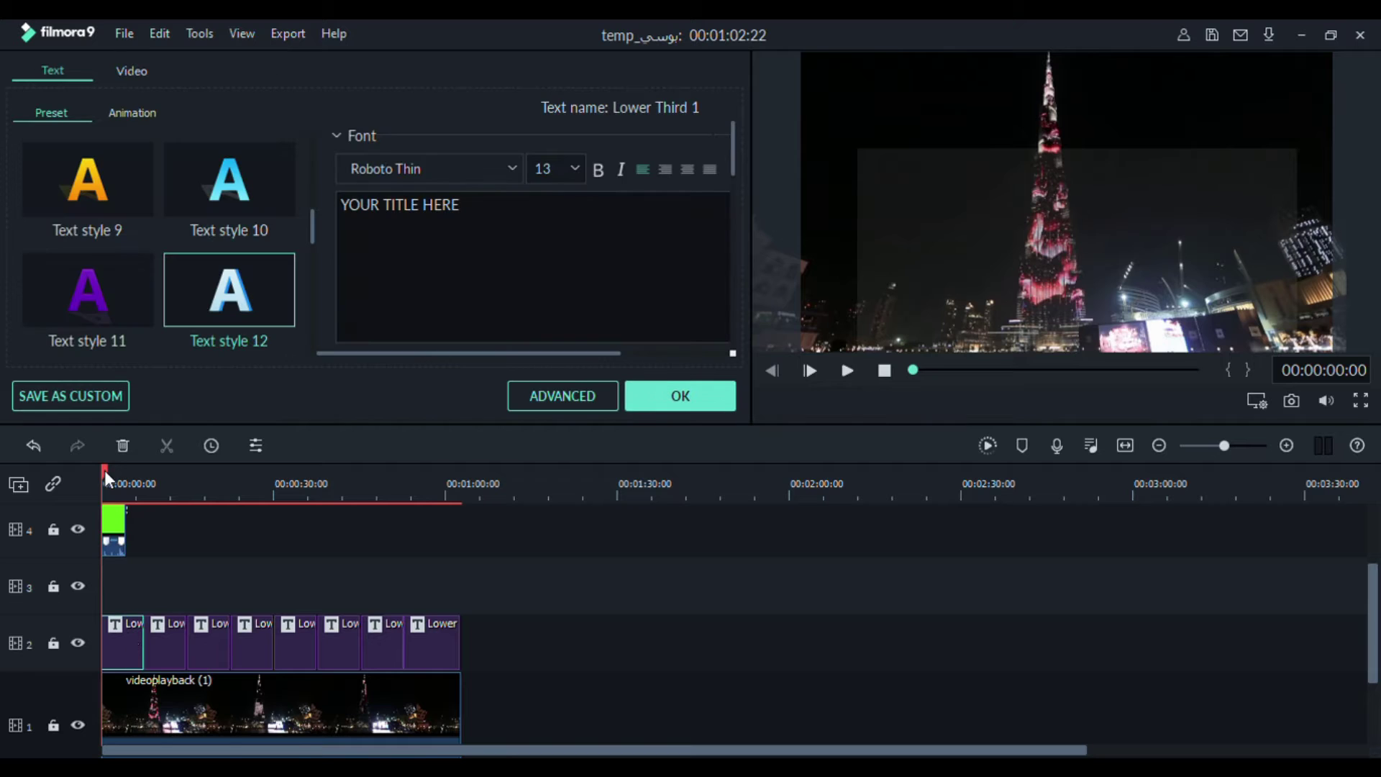
drag(105, 469, 114, 472)
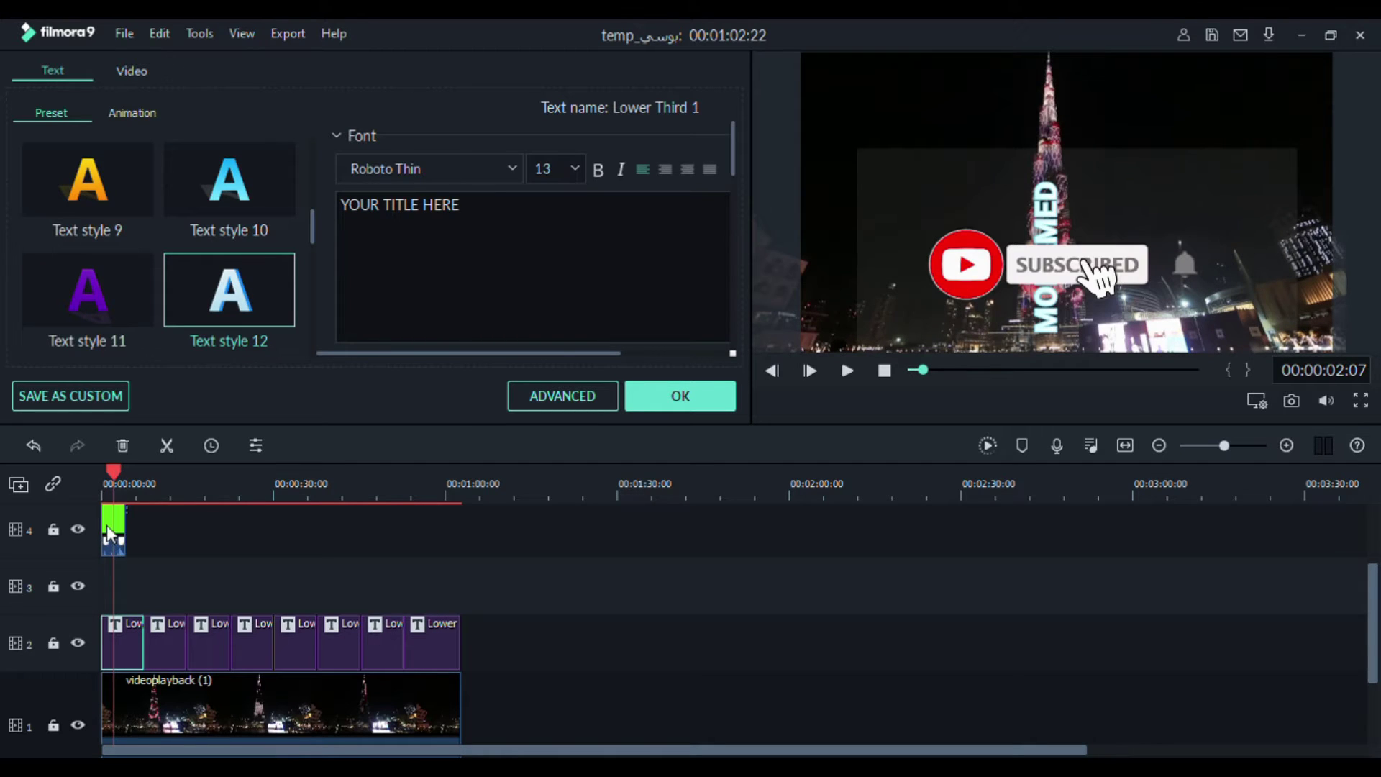
drag(107, 525, 446, 546)
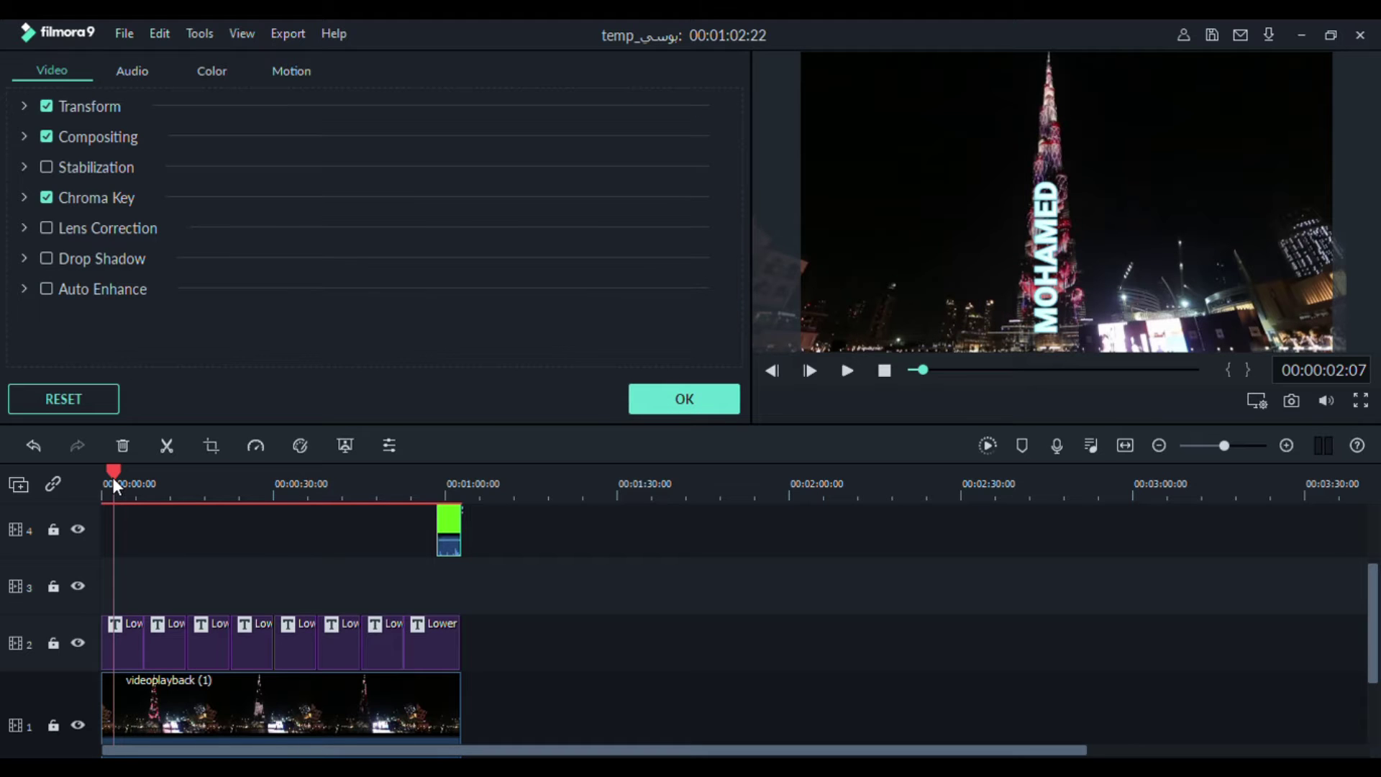
- Reposition the first title's text in the preview so that it sits on the tower
click(1053, 274)
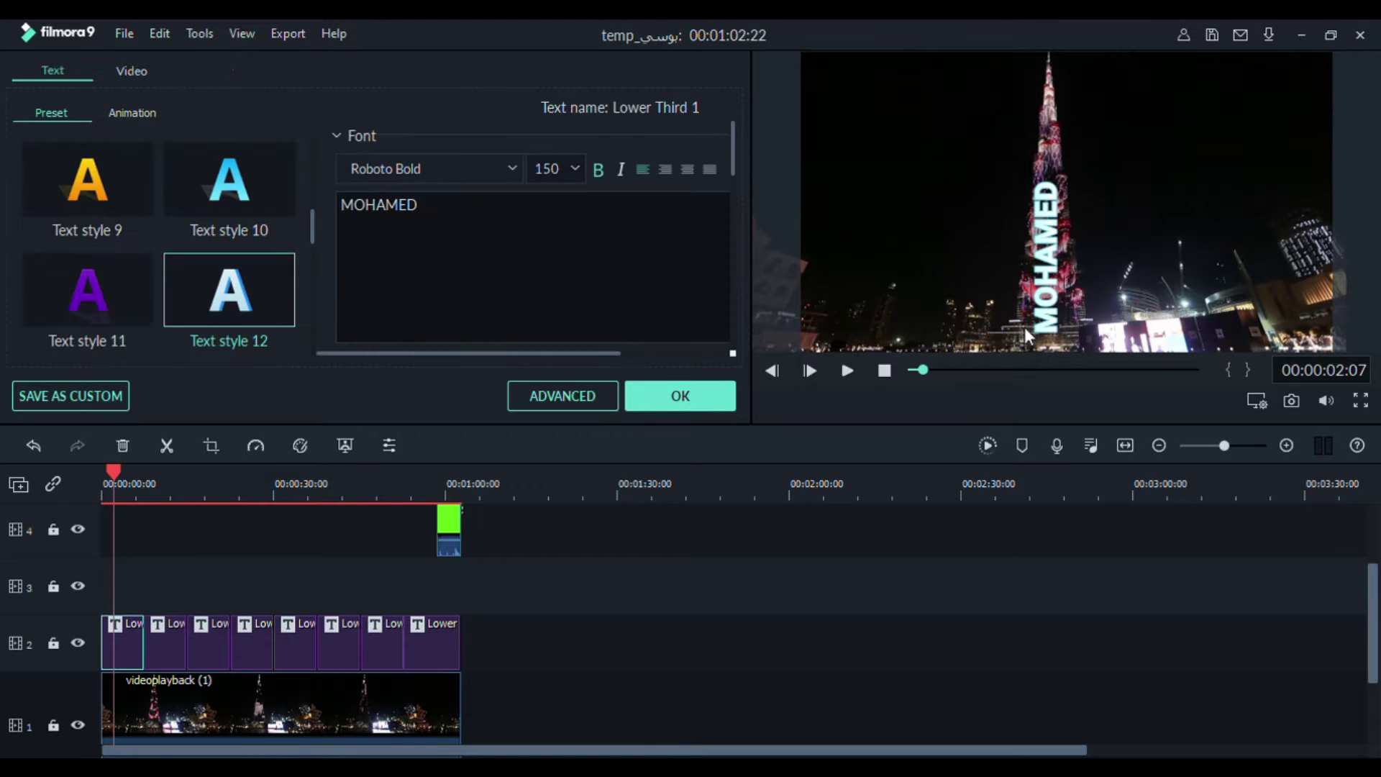
drag(1068, 308, 1034, 330)
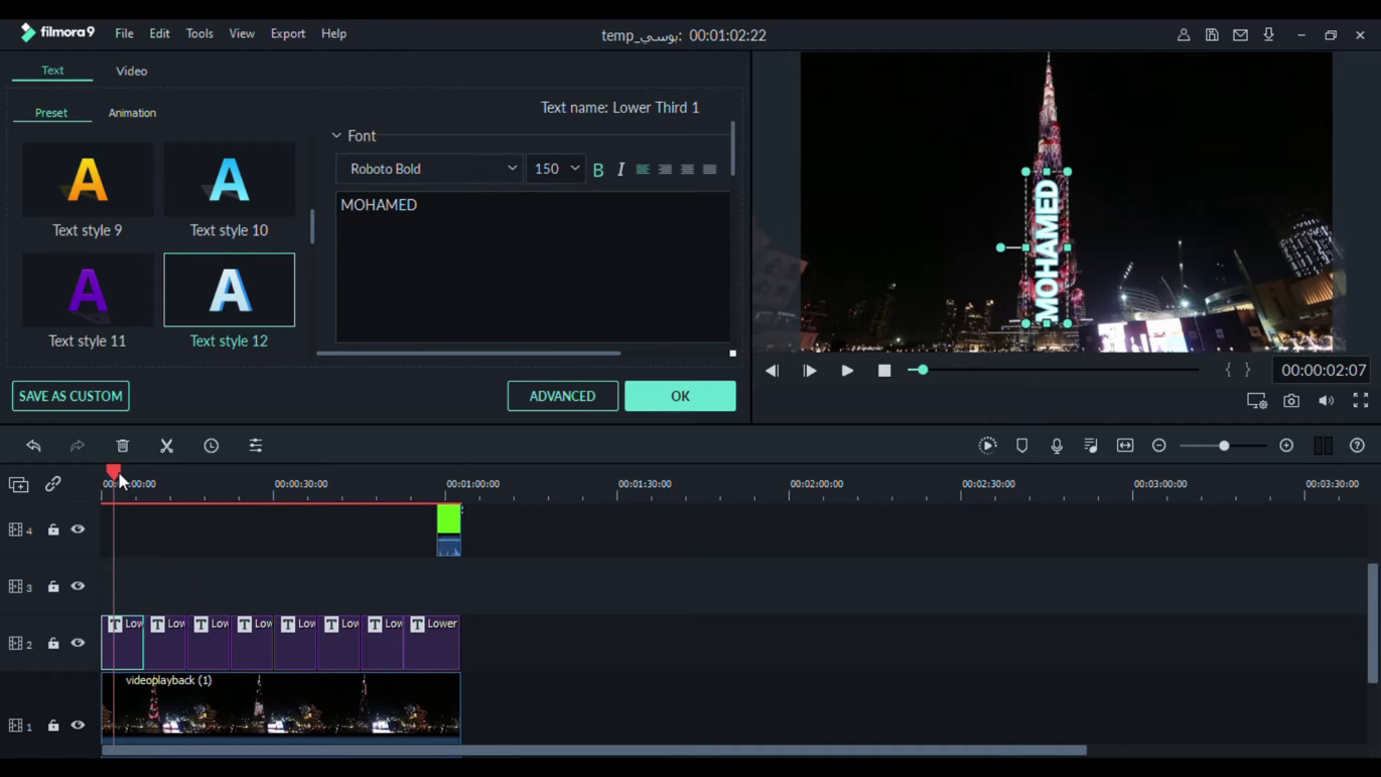
- Replace the text of the second title clip on track 2 with BUSINESS DREAM
drag(118, 480, 156, 477)
click(167, 637)
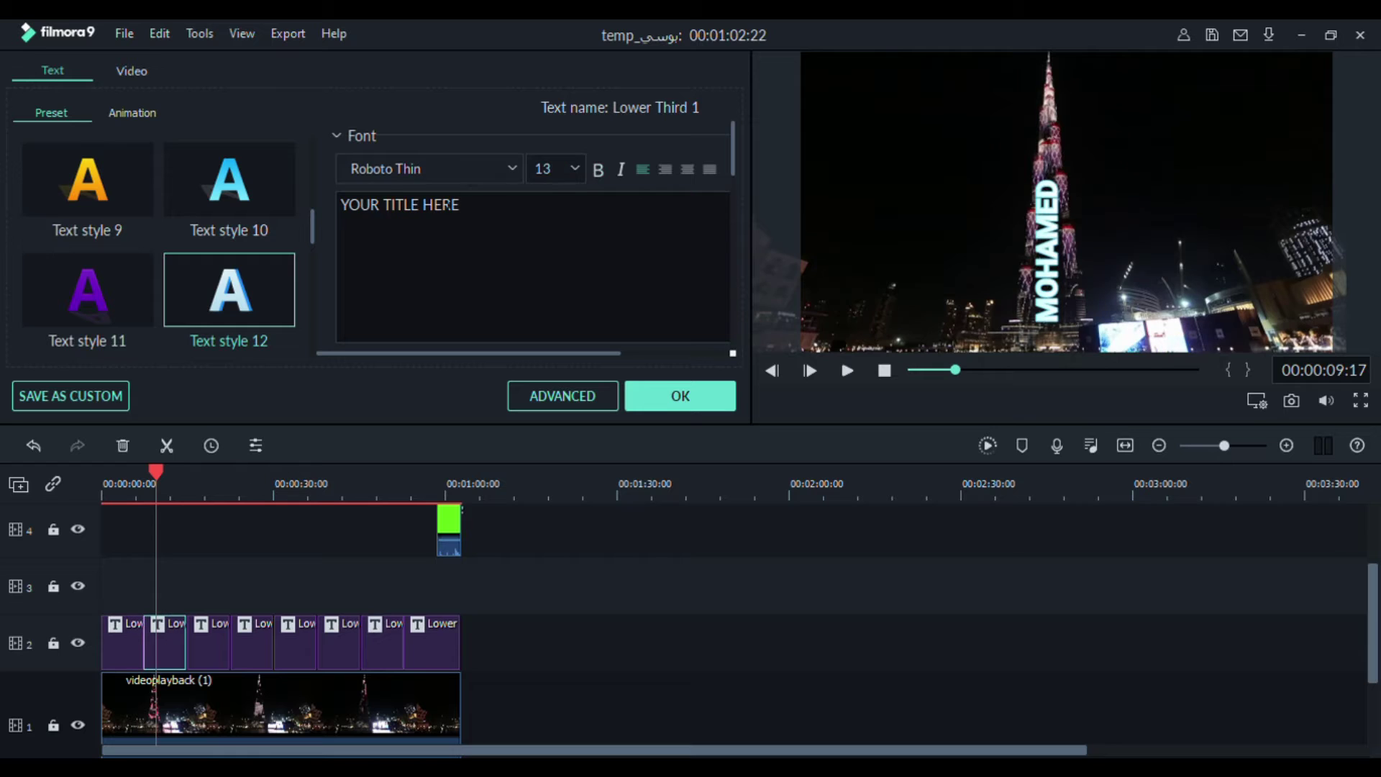
triple_click(418, 223)
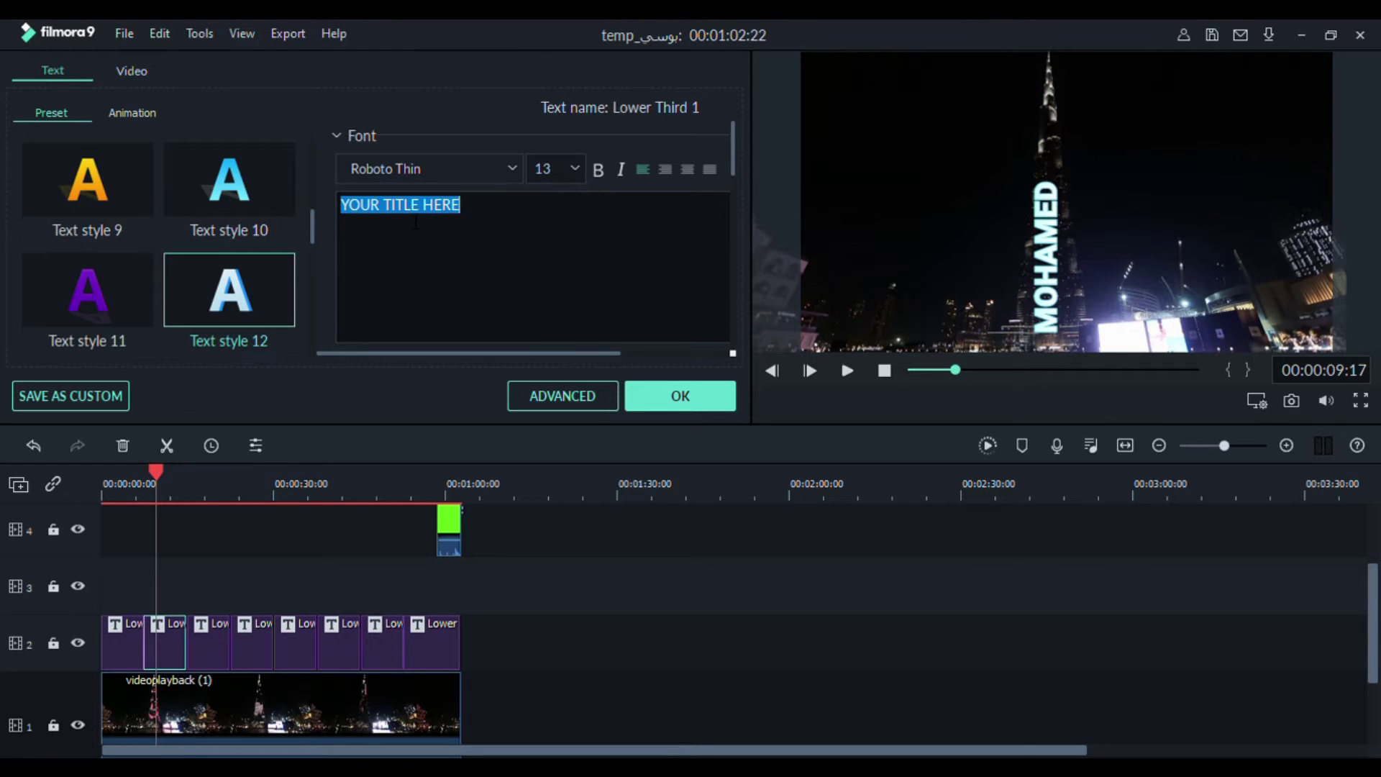
text(MOHAMED)
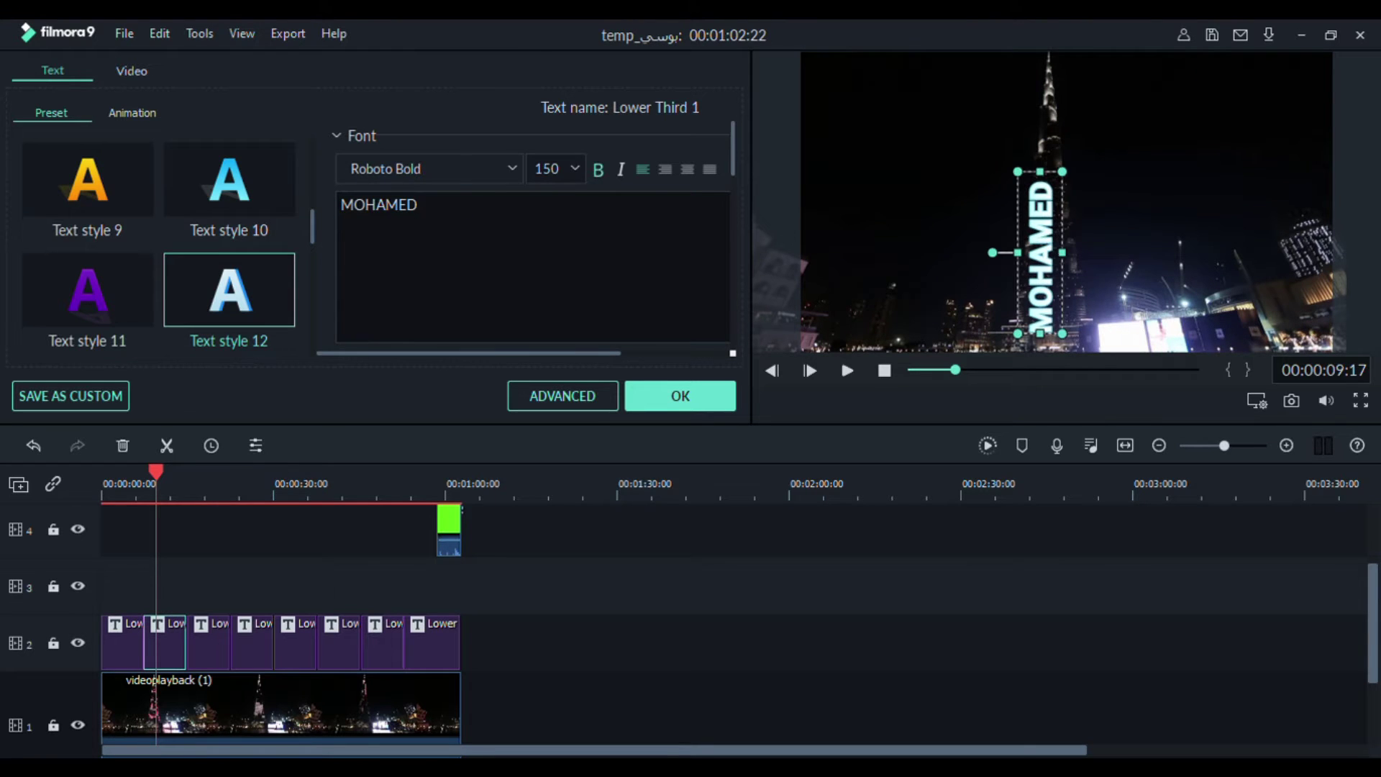
key(ctrl+a)
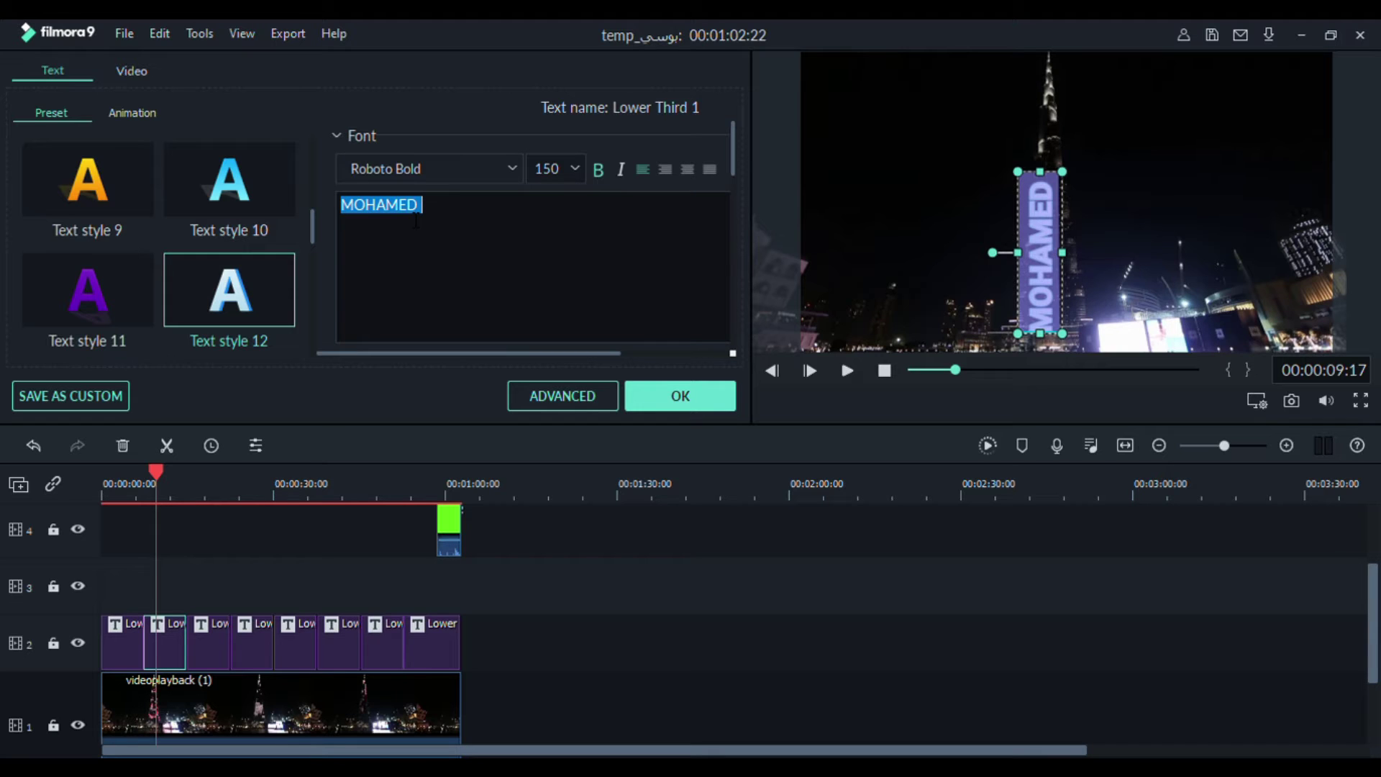
text(B)
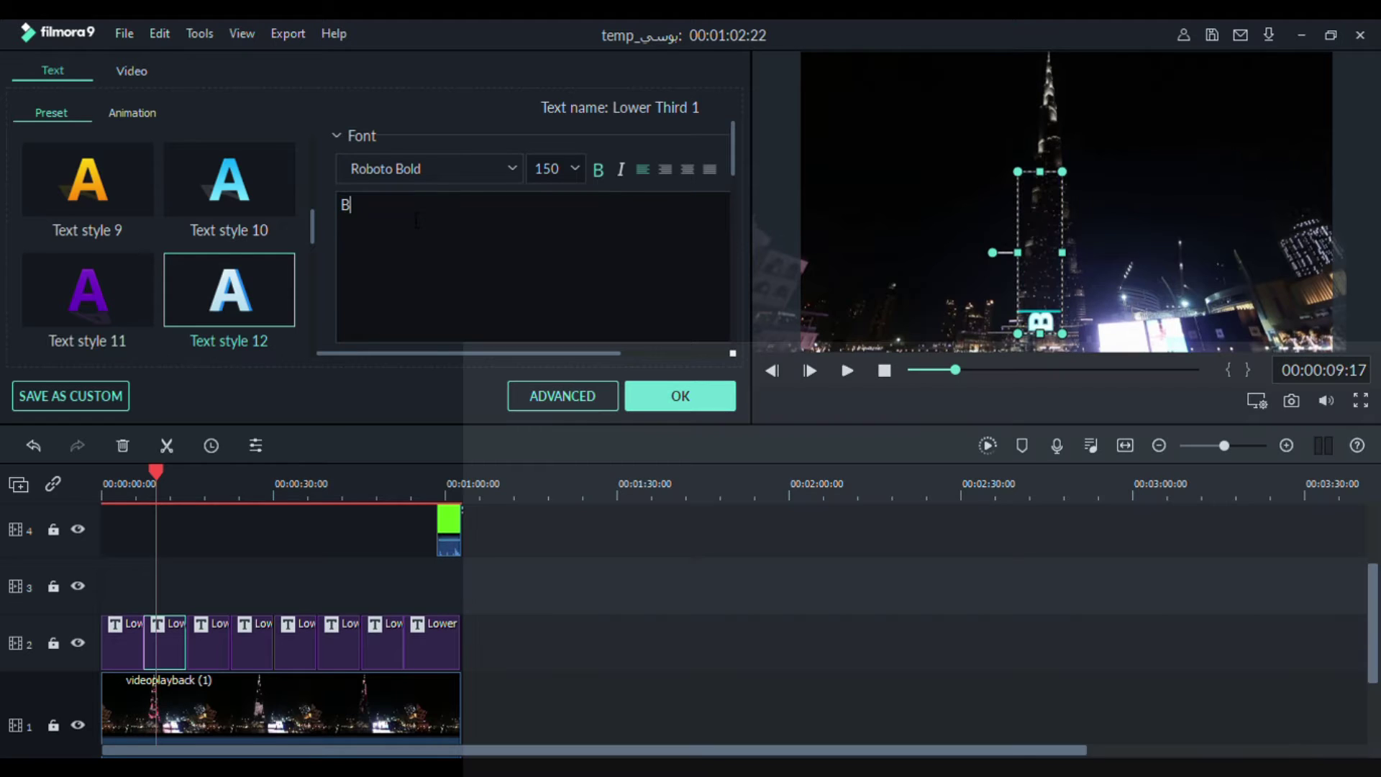
text(USI)
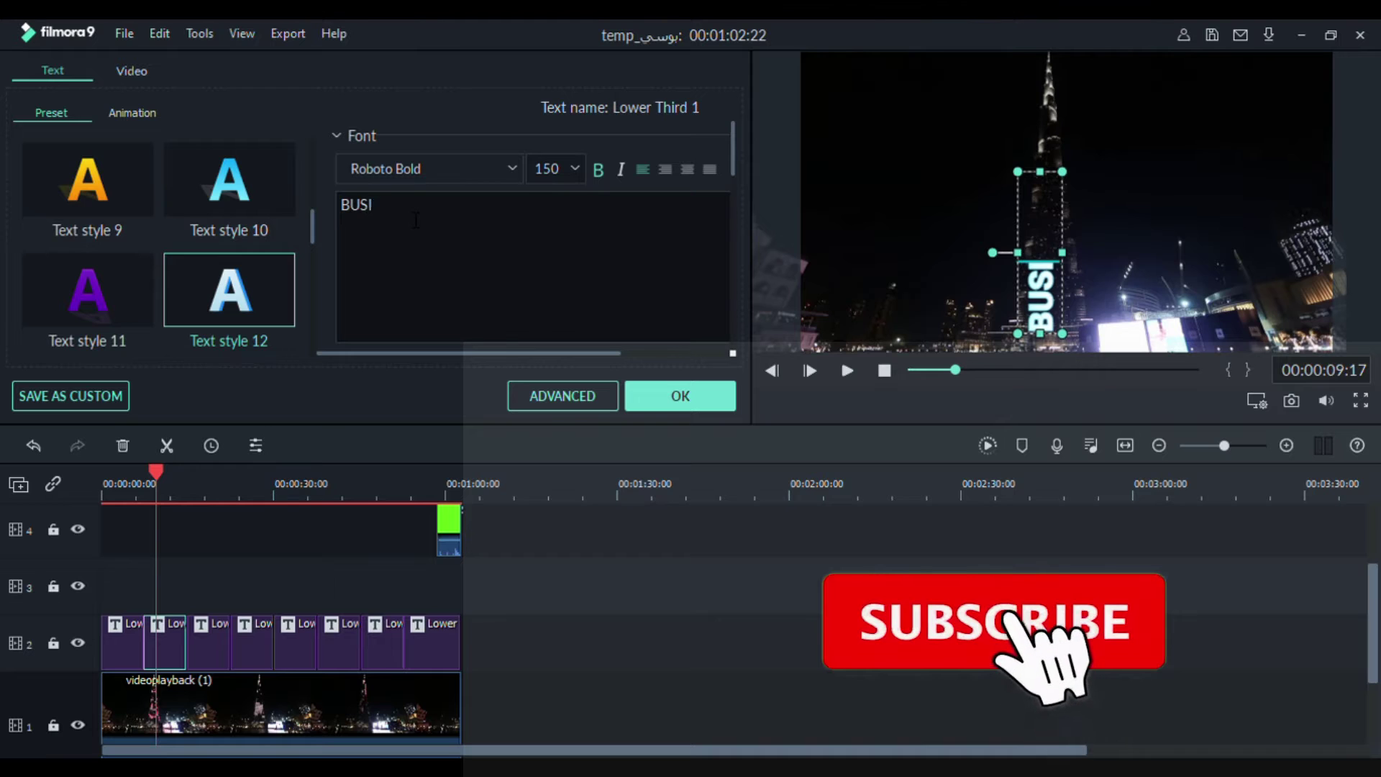
text(NESS)
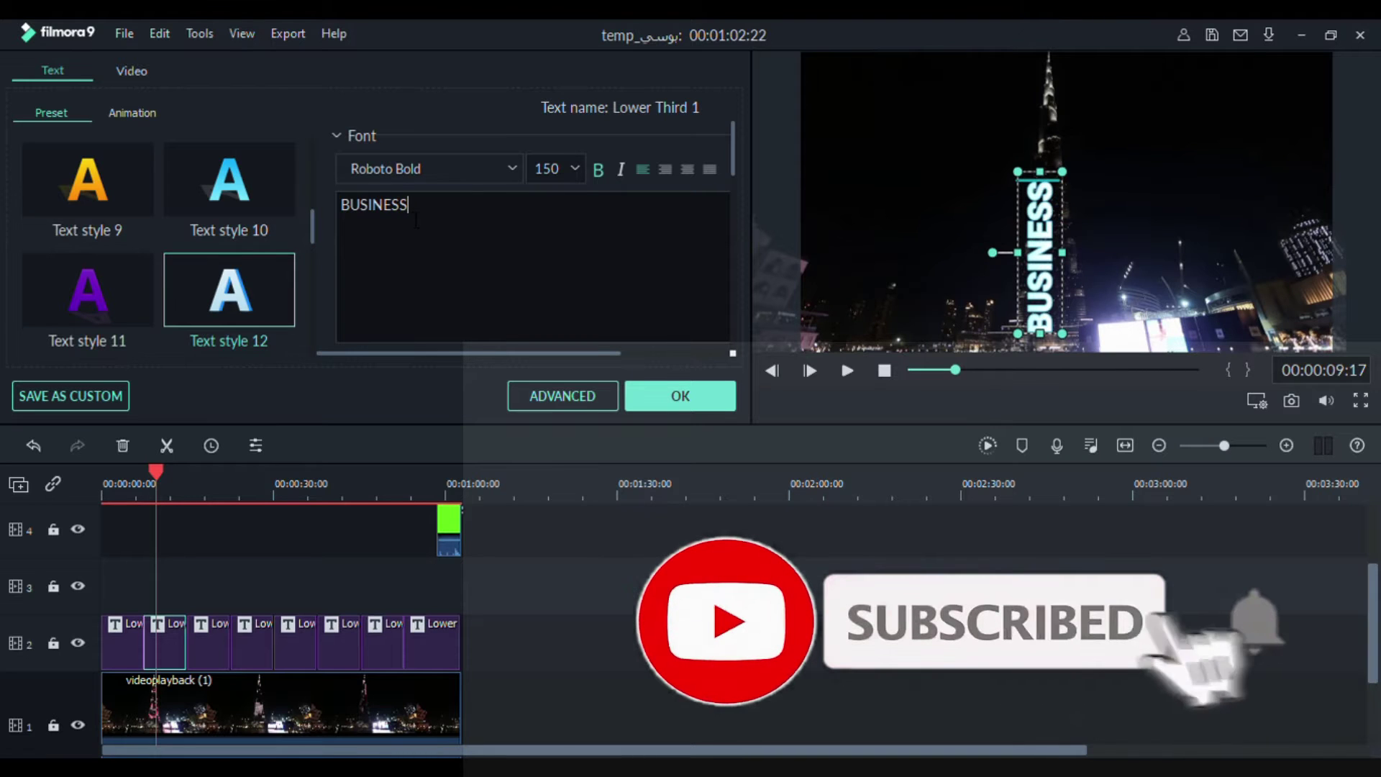
text( DRE)
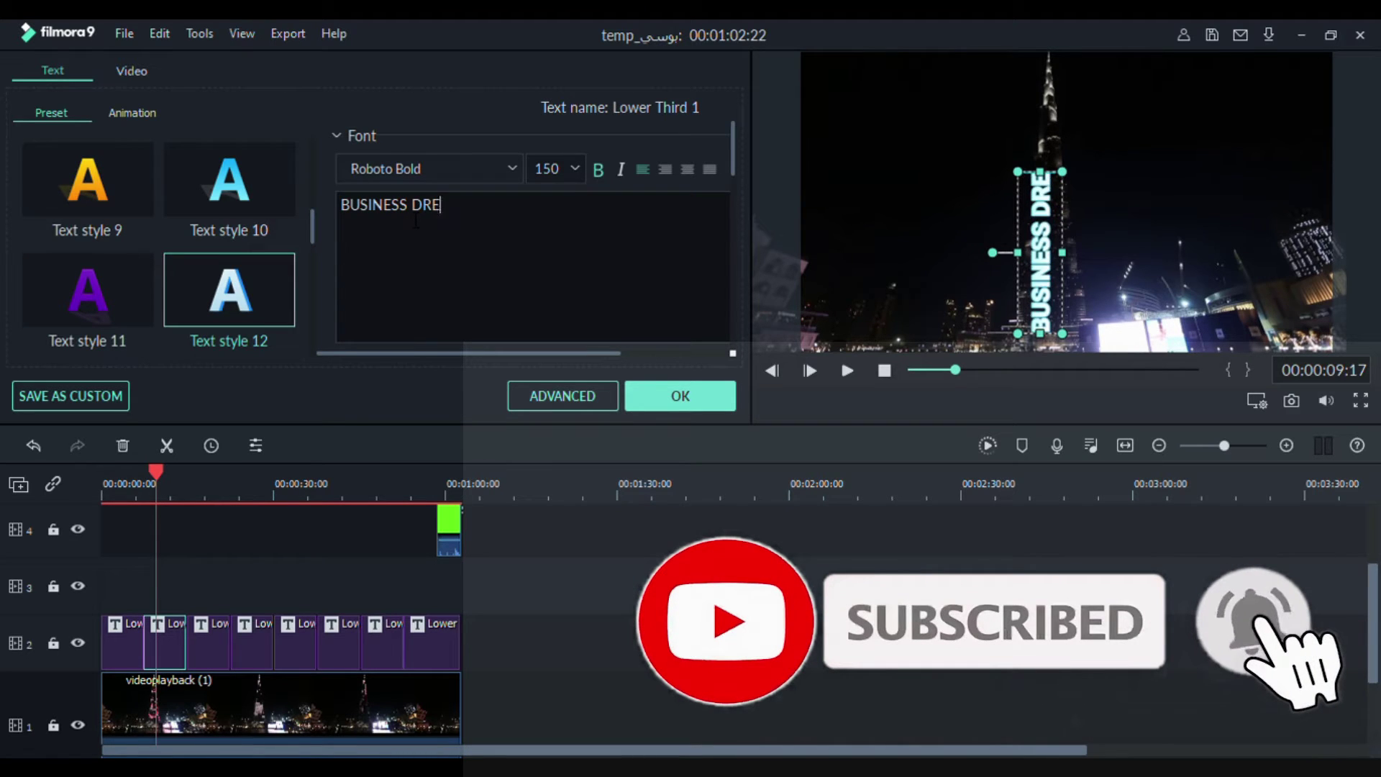
text(AM)
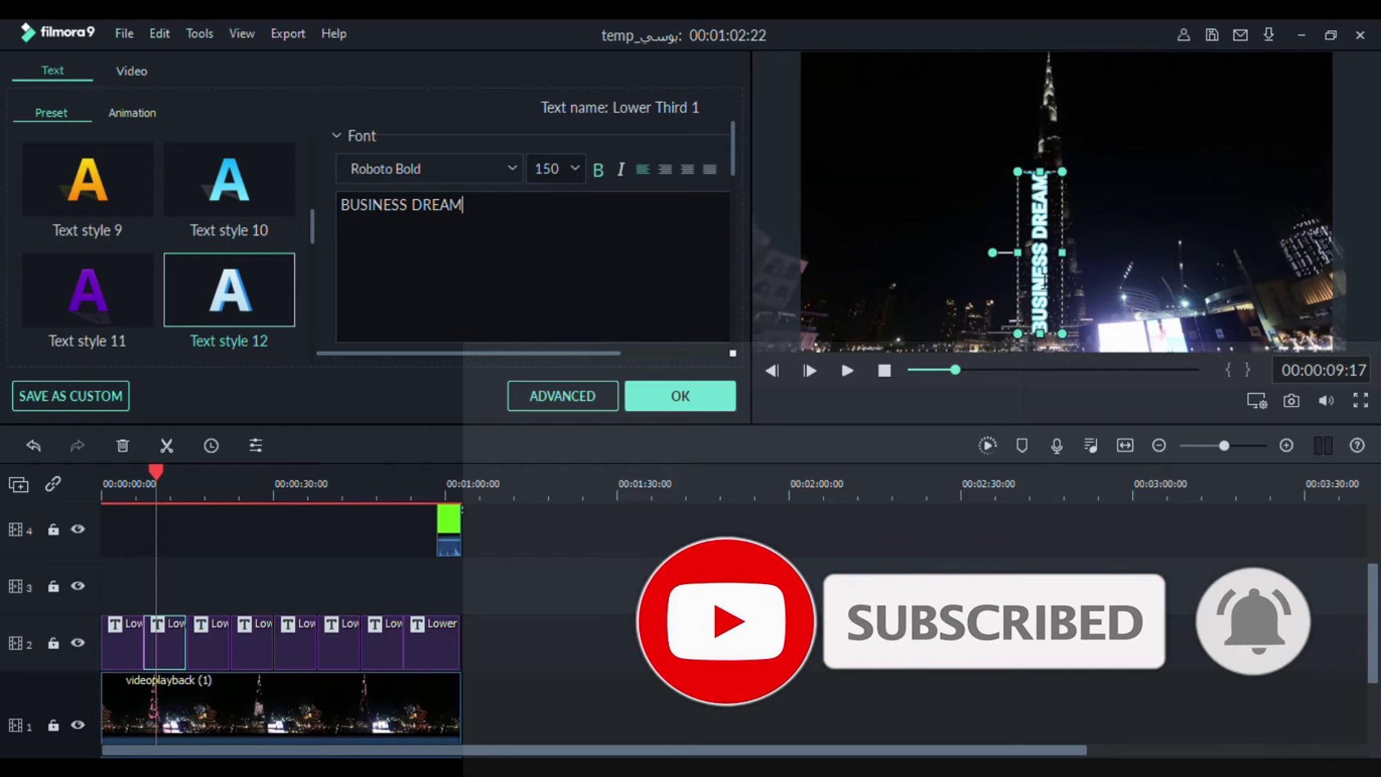
- Align and enlarge the BUSINESS DREAM text over the tower and apply the Text style 9 preset to it
drag(1028, 278, 1053, 272)
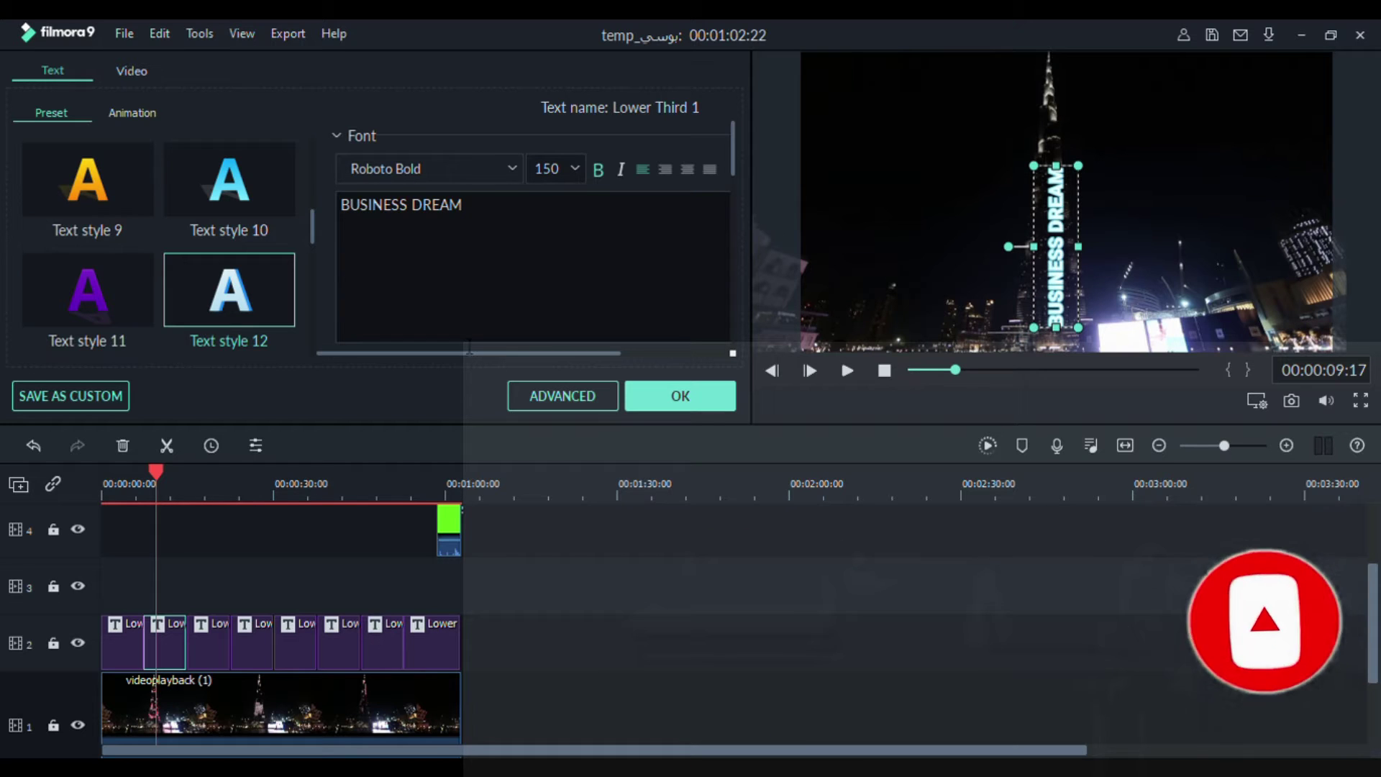
drag(1036, 166, 1066, 211)
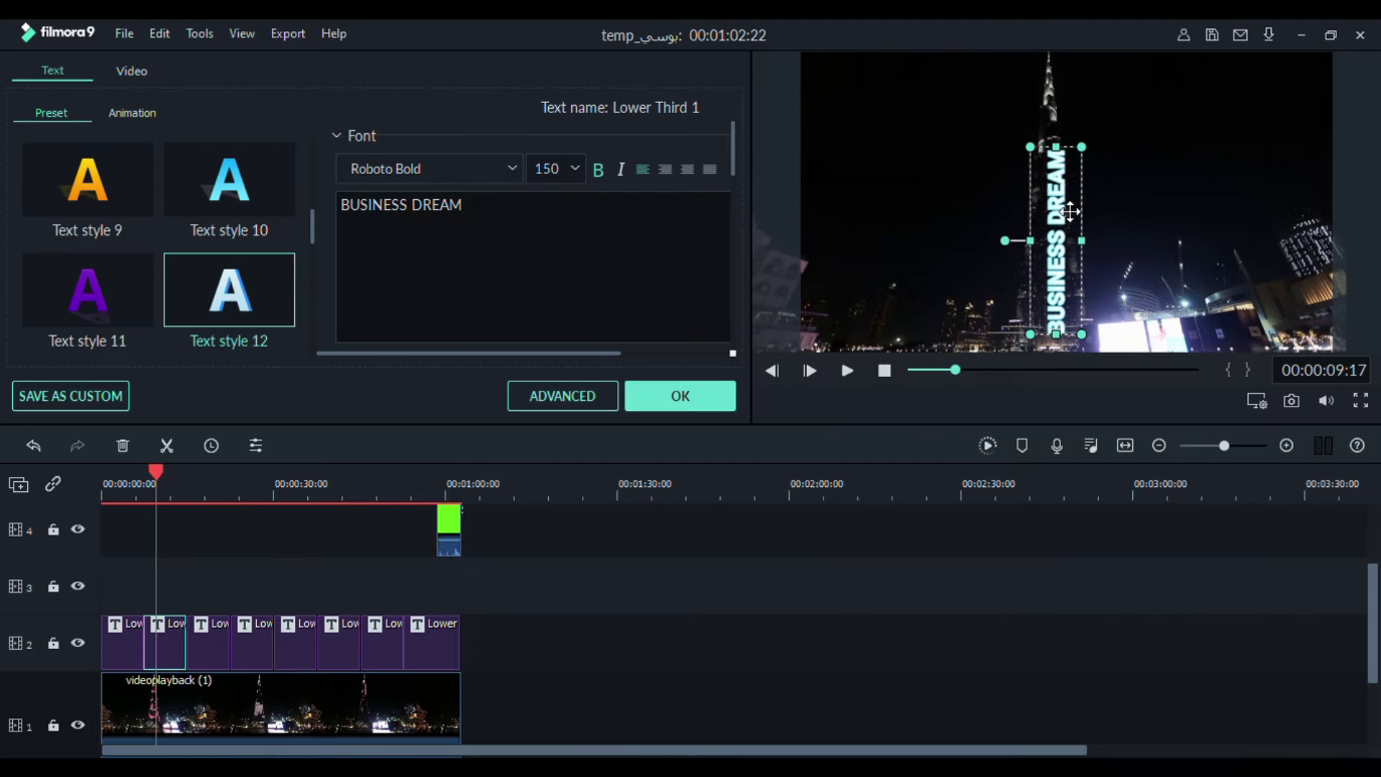
click(97, 187)
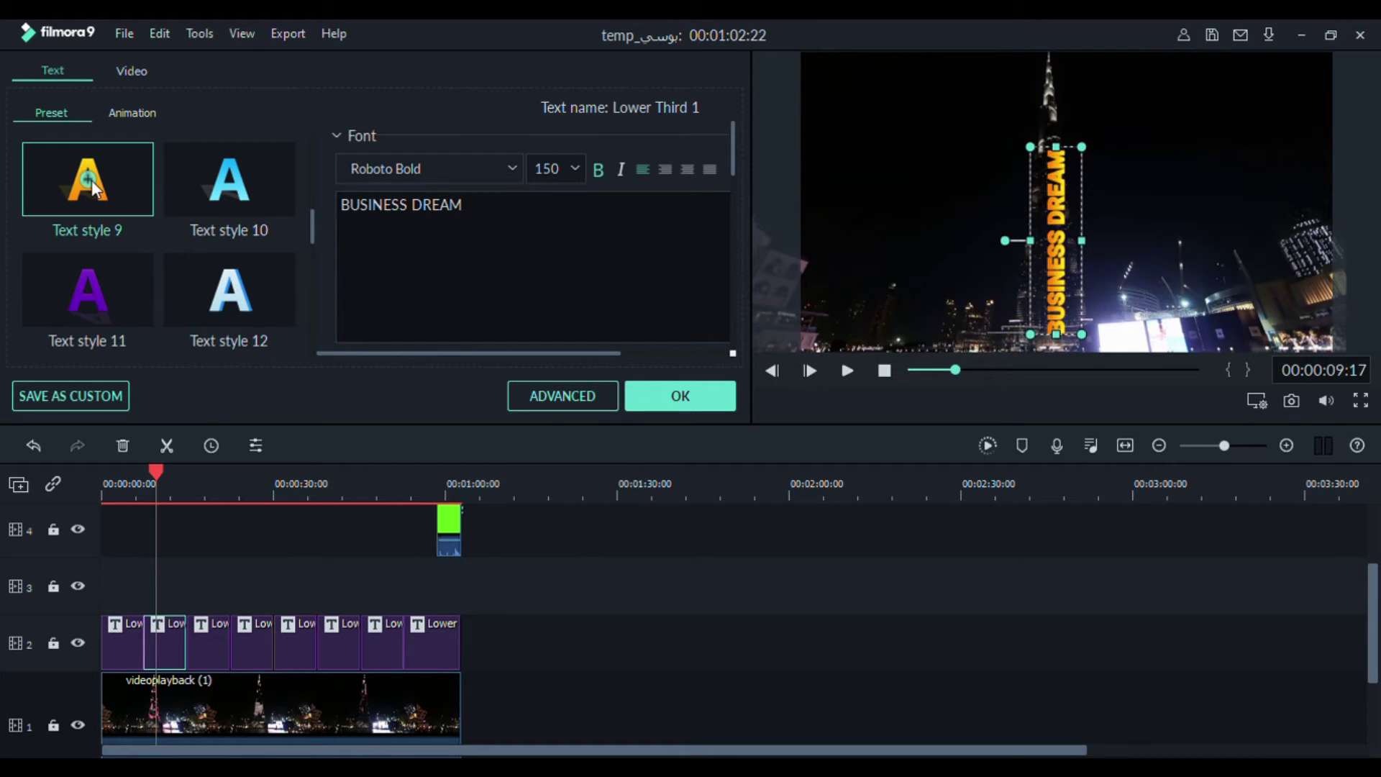
- Reposition the text of the third title clip, at 00:00:17:07, so that it sits over the tower
drag(159, 471, 185, 475)
click(199, 480)
click(209, 633)
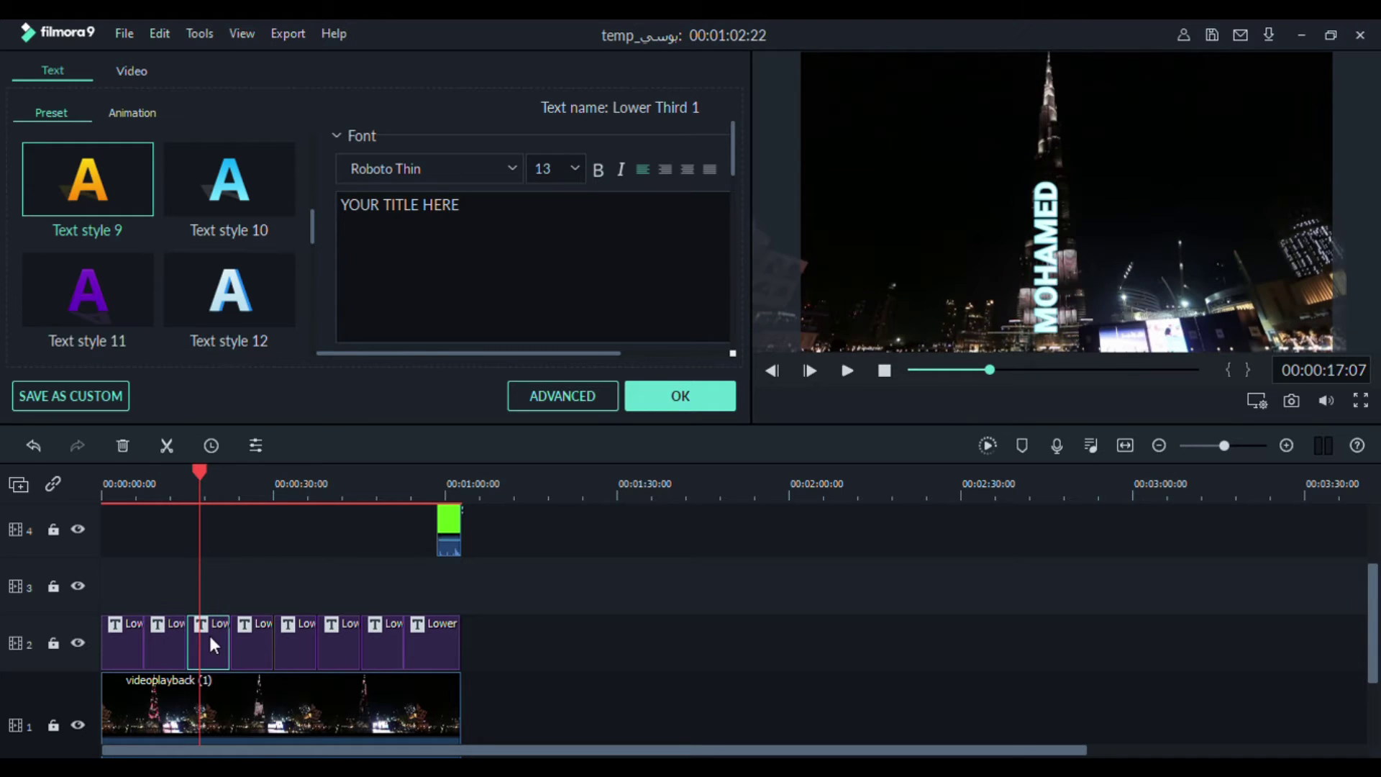
click(1051, 243)
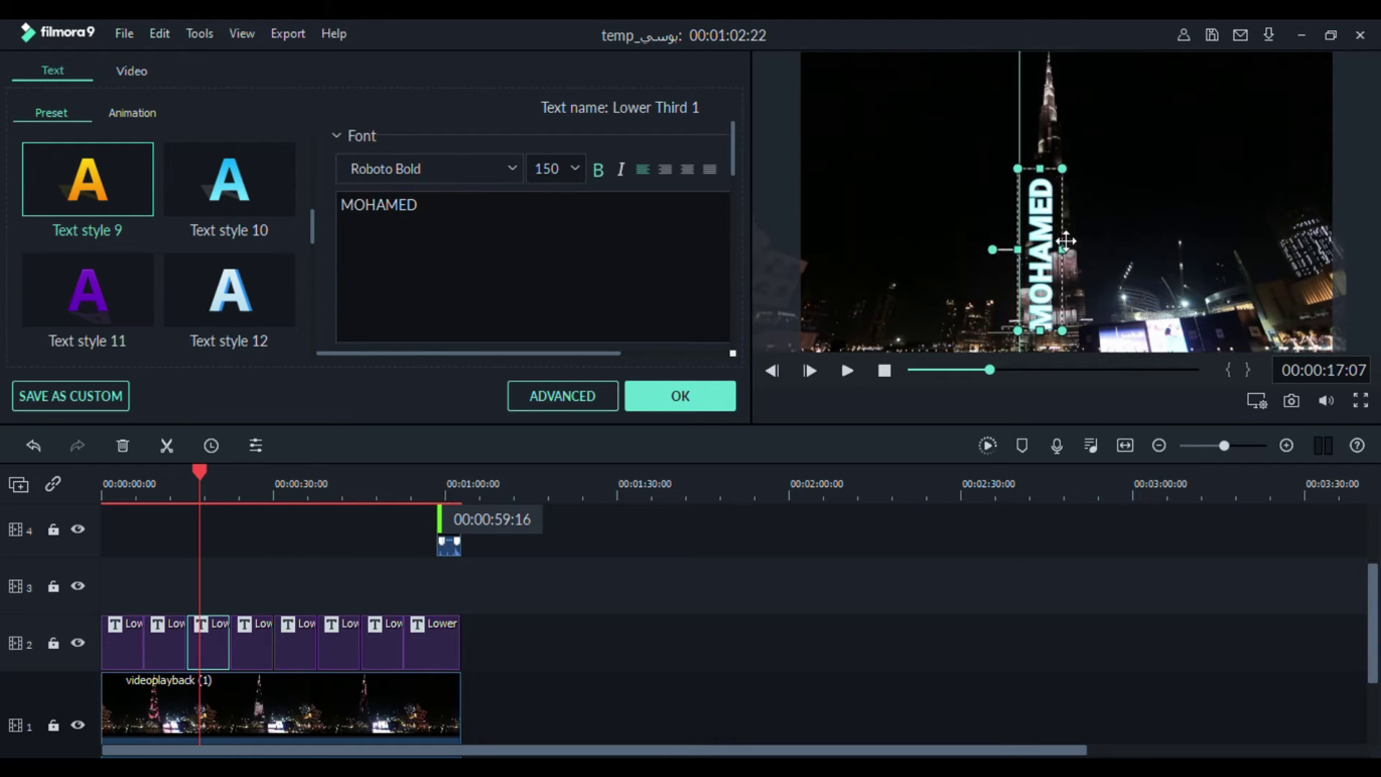
drag(1069, 242, 1058, 230)
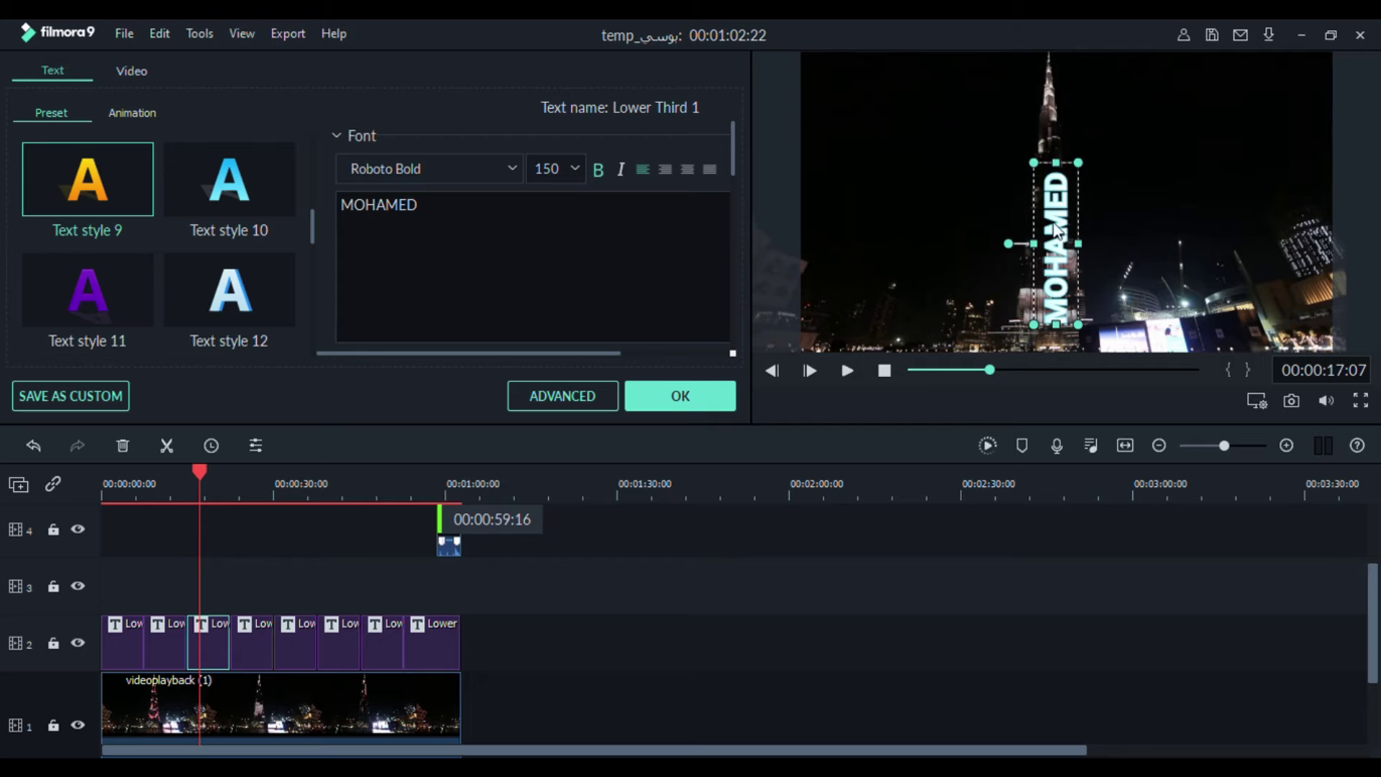
- Apply the Text style 2 preset to the third title
scroll(236, 192, down, 2)
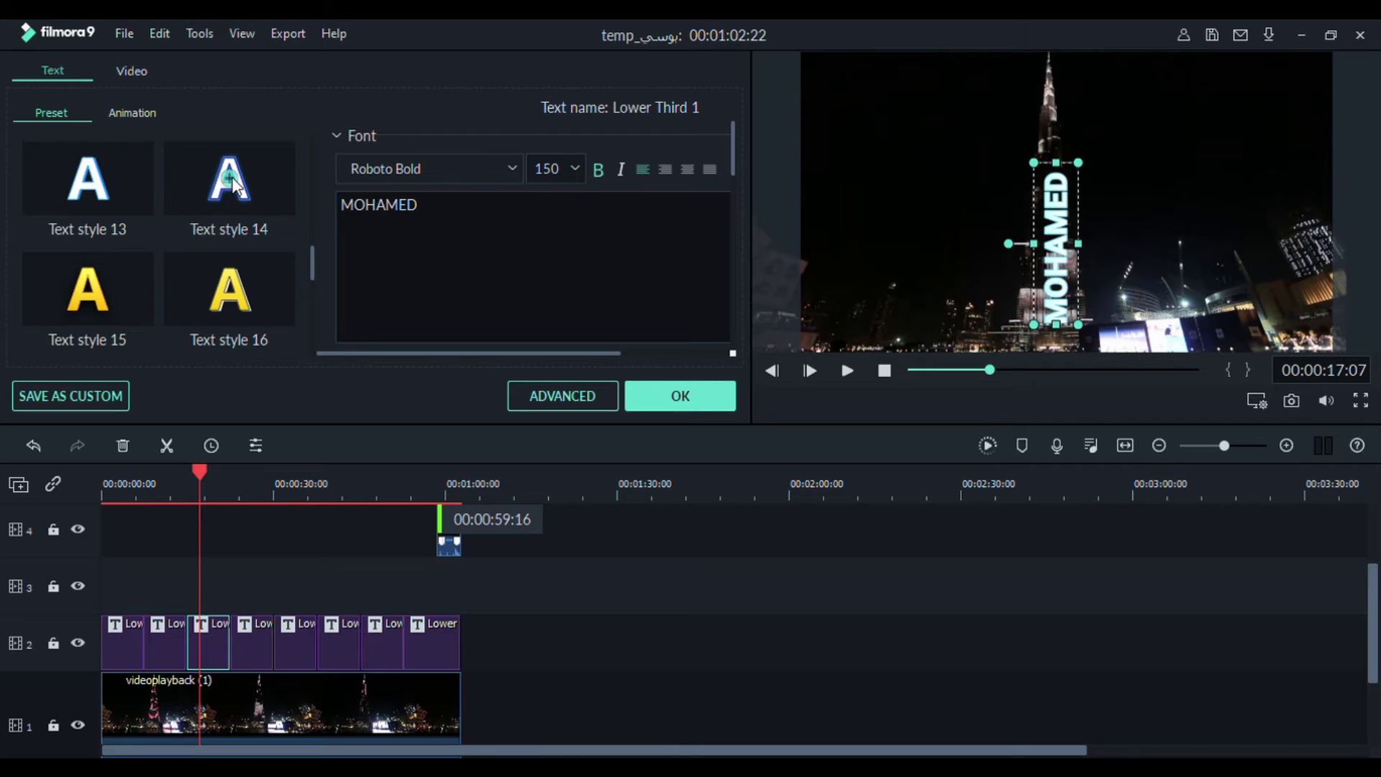
click(235, 185)
scroll(231, 187, up, 5)
click(228, 185)
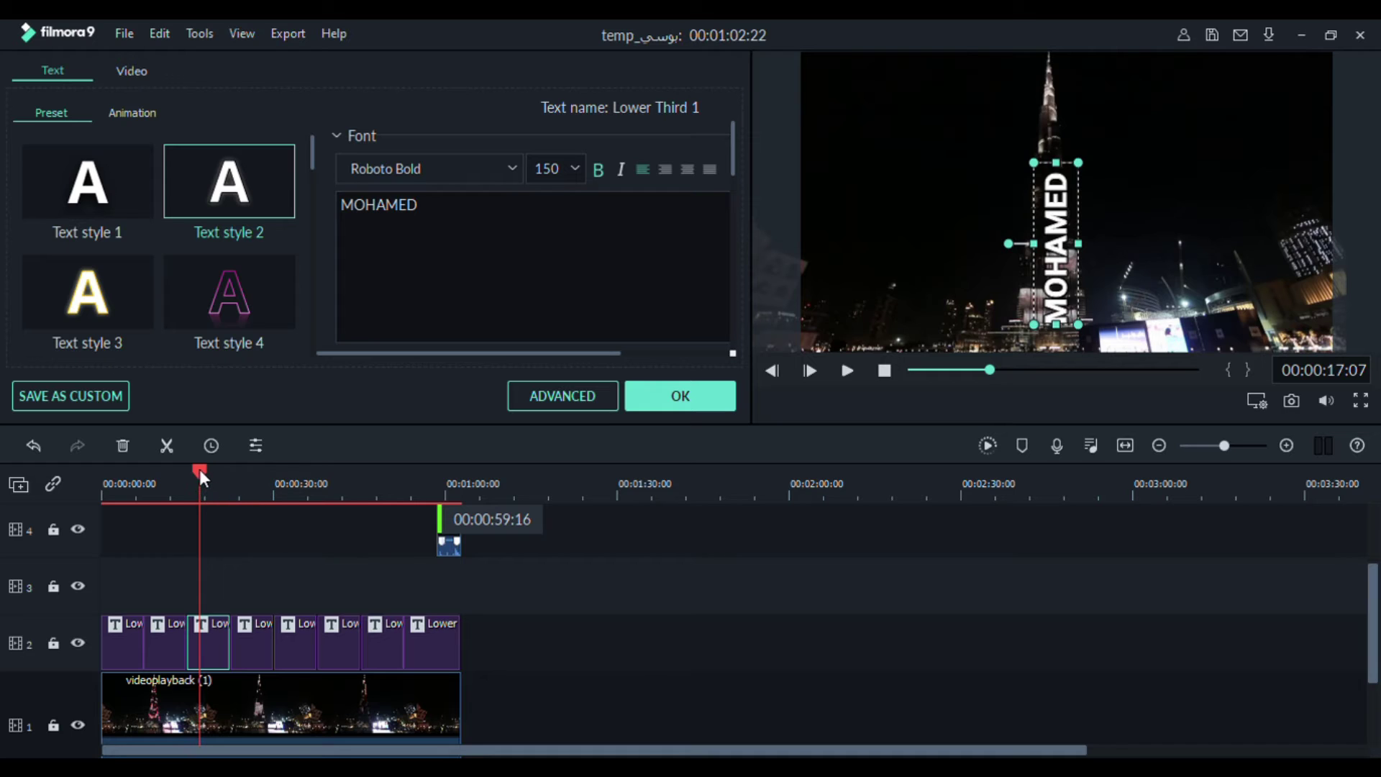
- Apply the Text style 3 preset to the fourth title clip, at 00:00:26:07, and reposition its text over the tower
drag(200, 469, 252, 472)
click(256, 647)
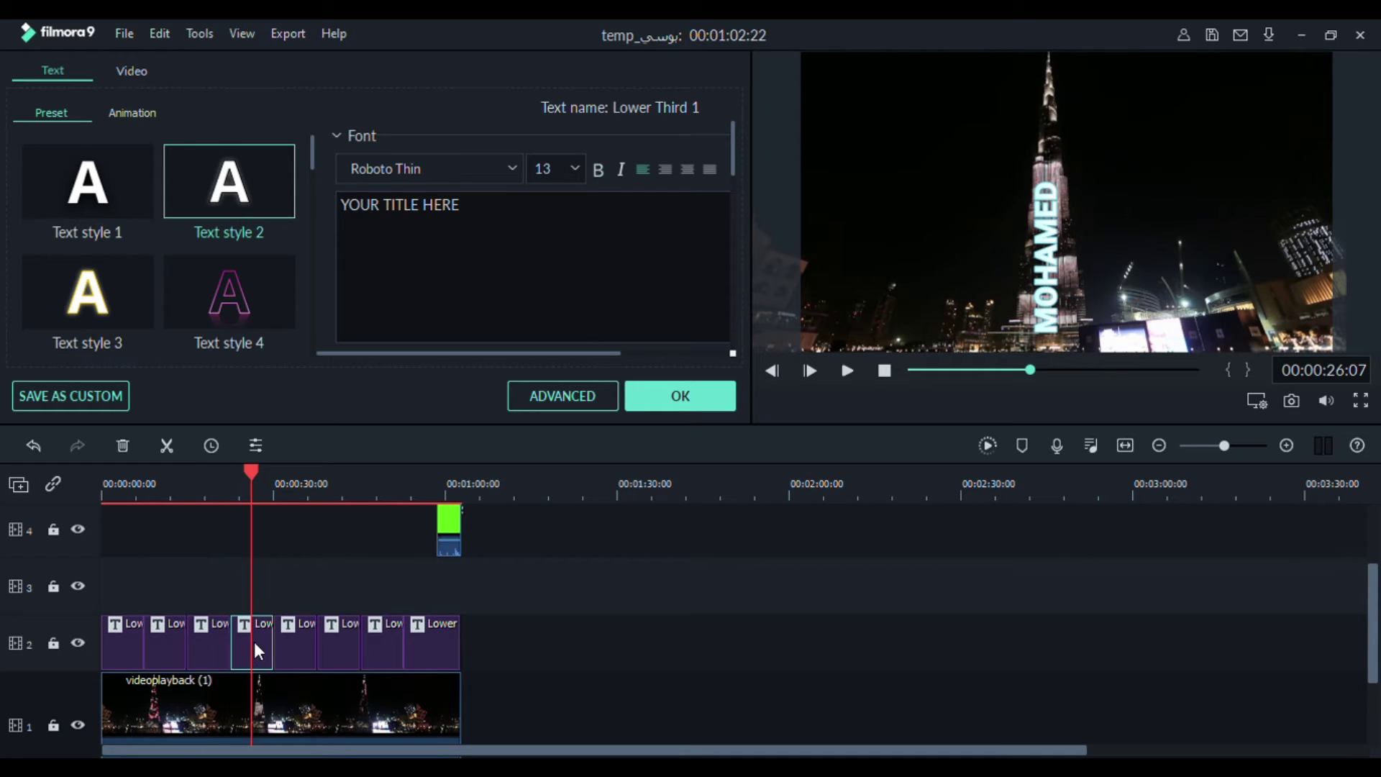
click(228, 297)
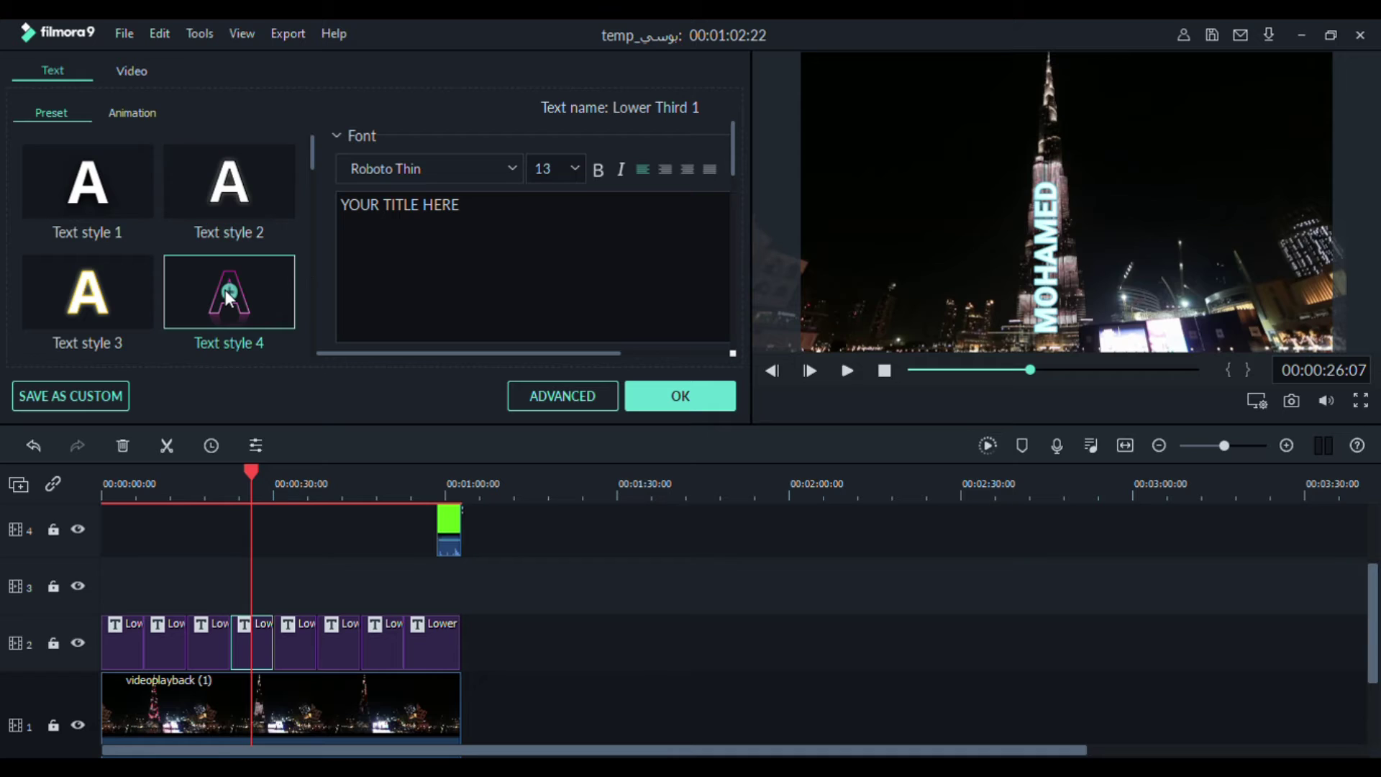
click(1036, 255)
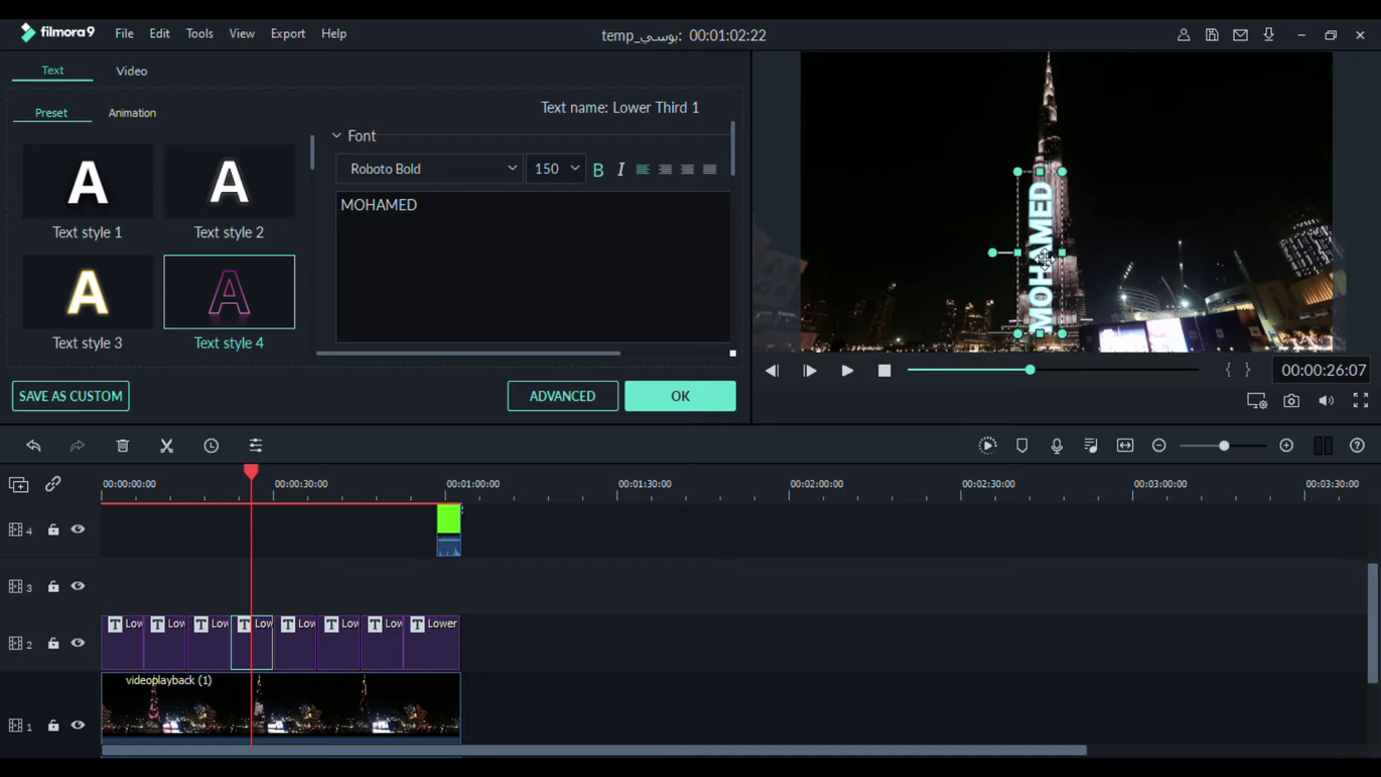
click(231, 291)
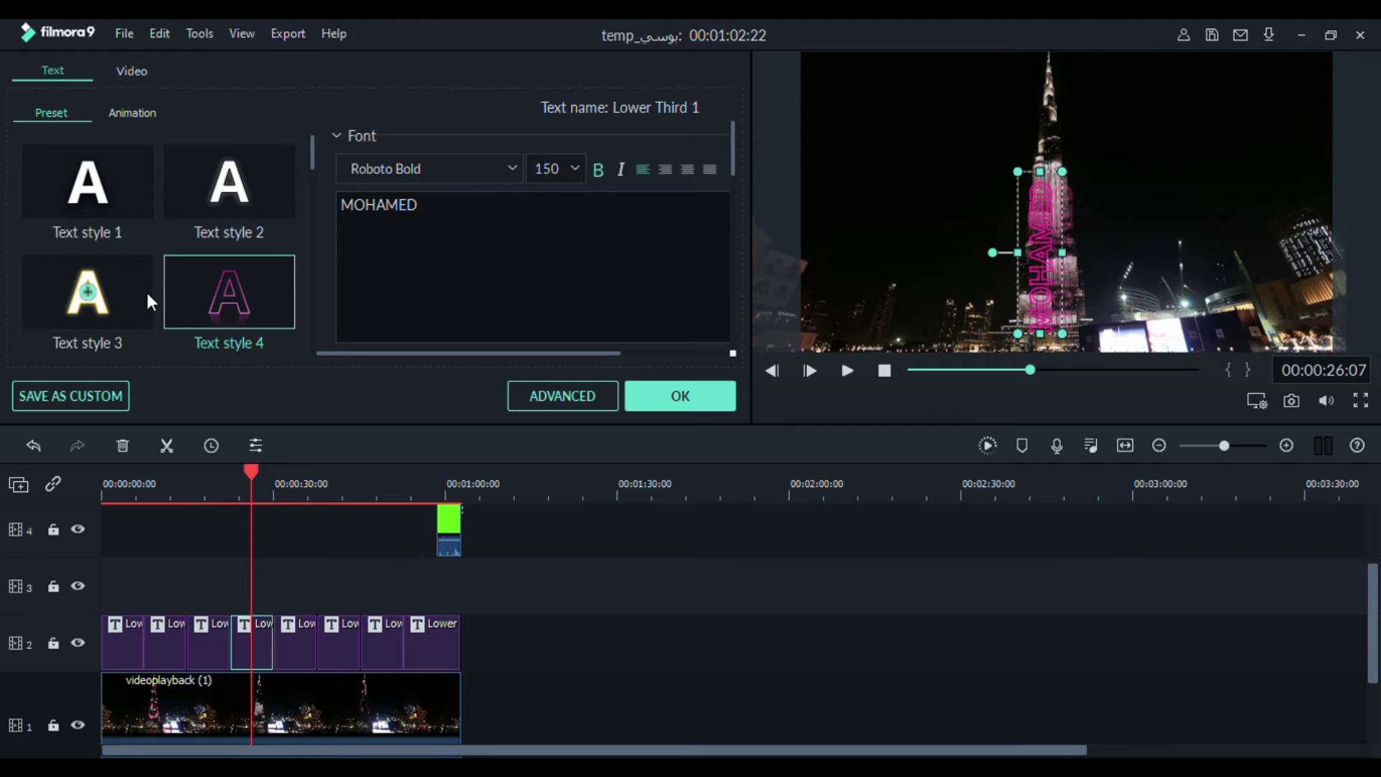
scroll(147, 295, down, 2)
scroll(139, 226, up, 2)
click(96, 301)
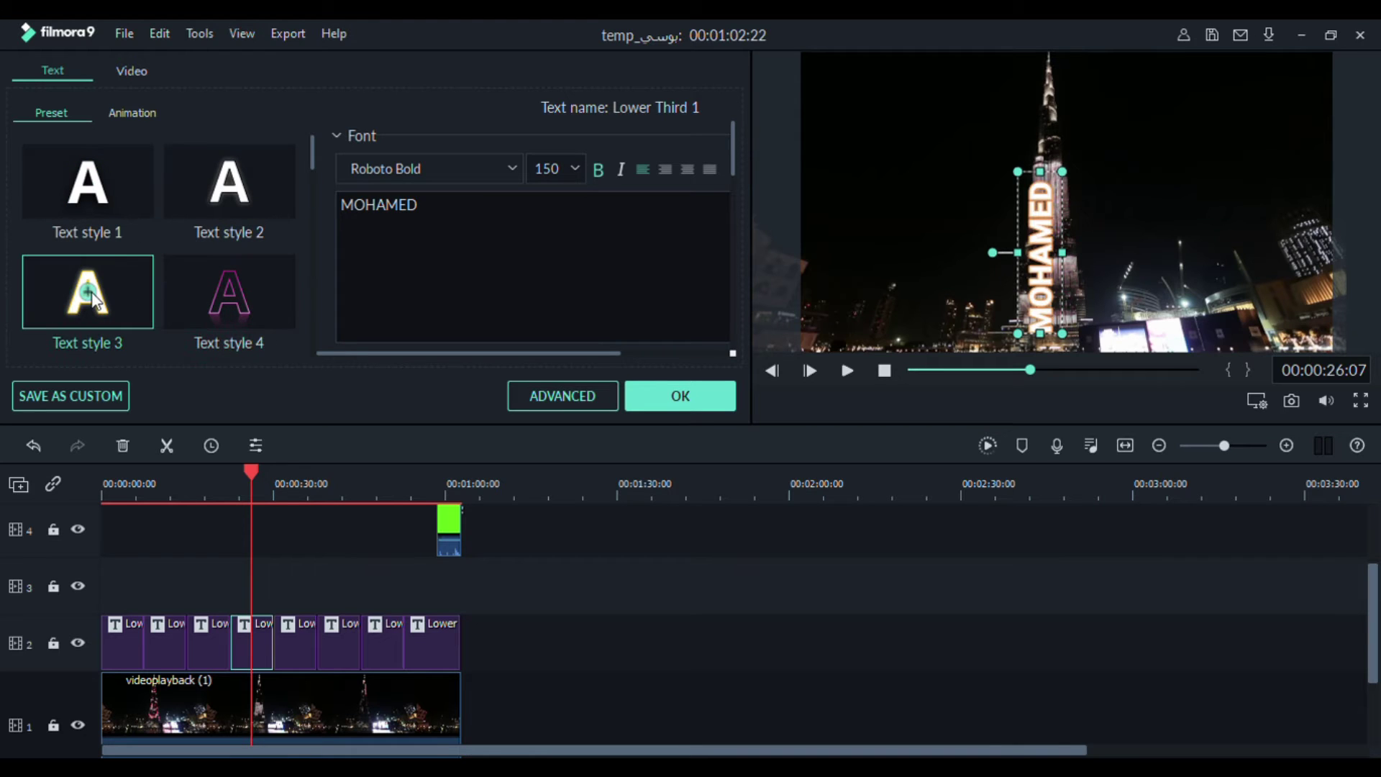
drag(1056, 270, 1069, 267)
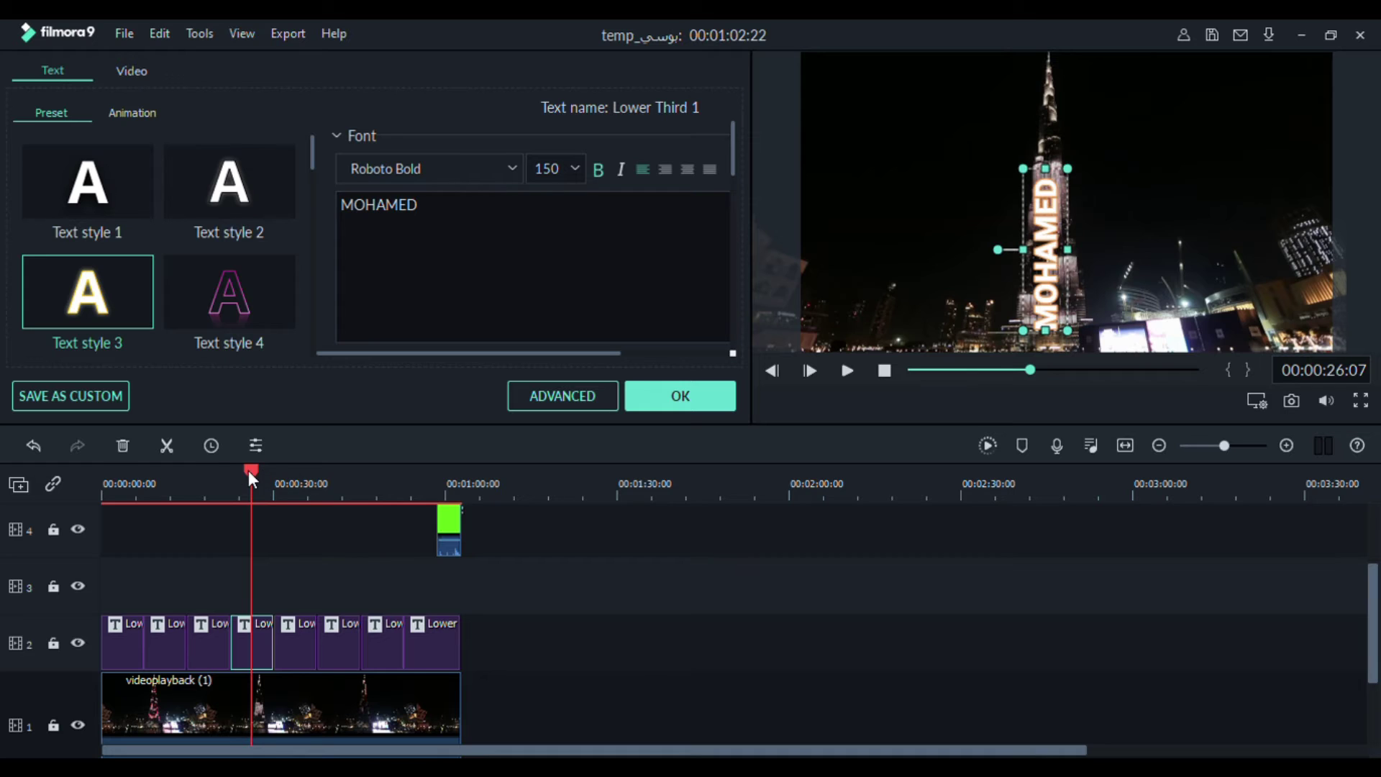
- Apply the Text style 6 preset to the fifth title clip, at 00:00:32:11, and shift its text slightly to the right over the tower
drag(251, 472, 287, 473)
click(309, 637)
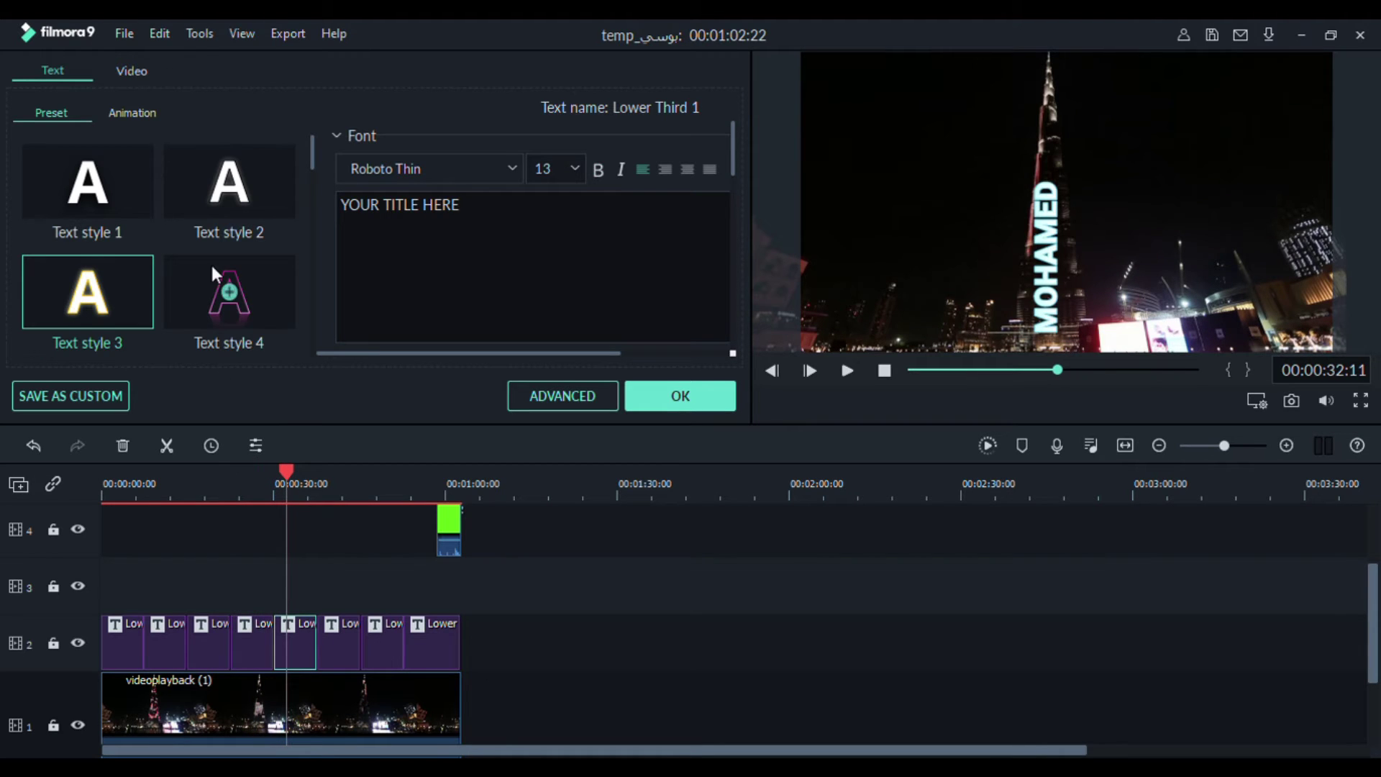
scroll(216, 259, down, 2)
click(228, 183)
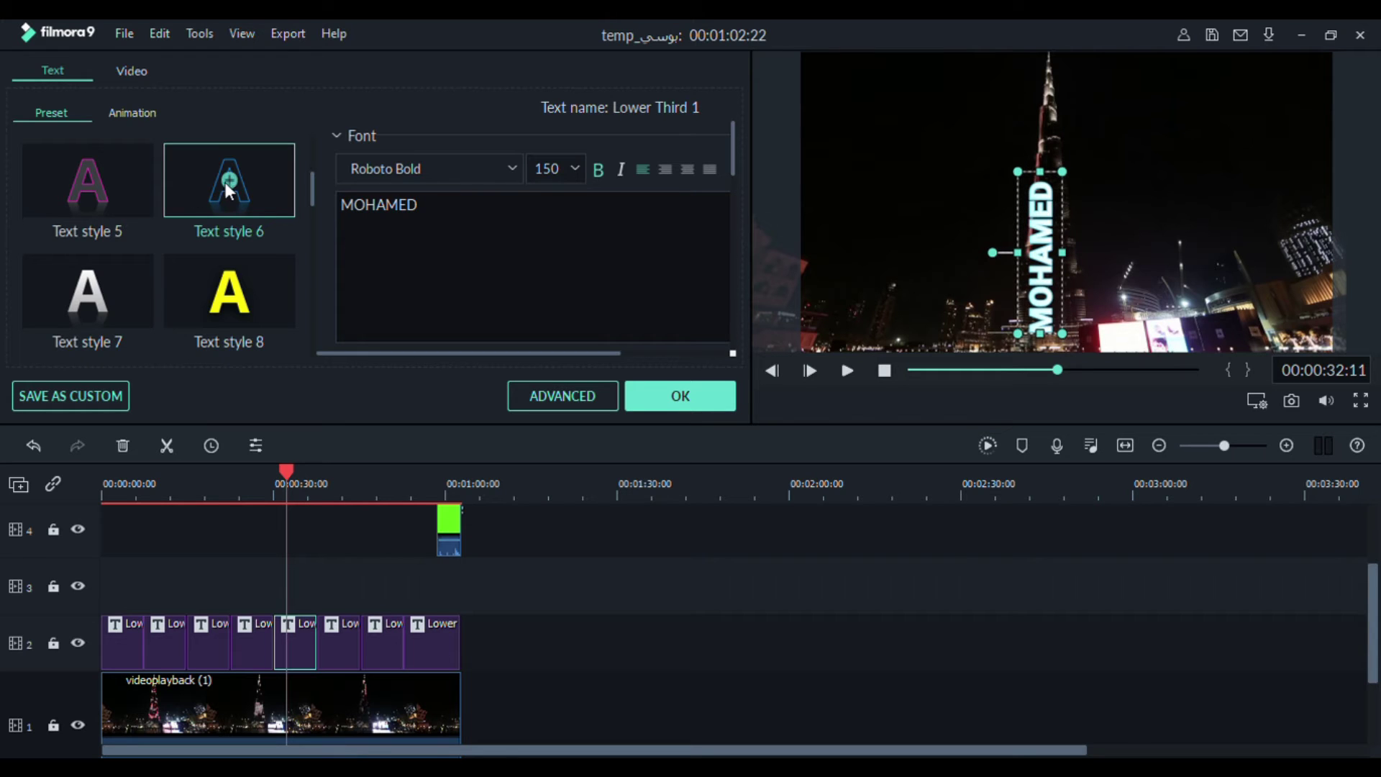
drag(1058, 263, 1072, 266)
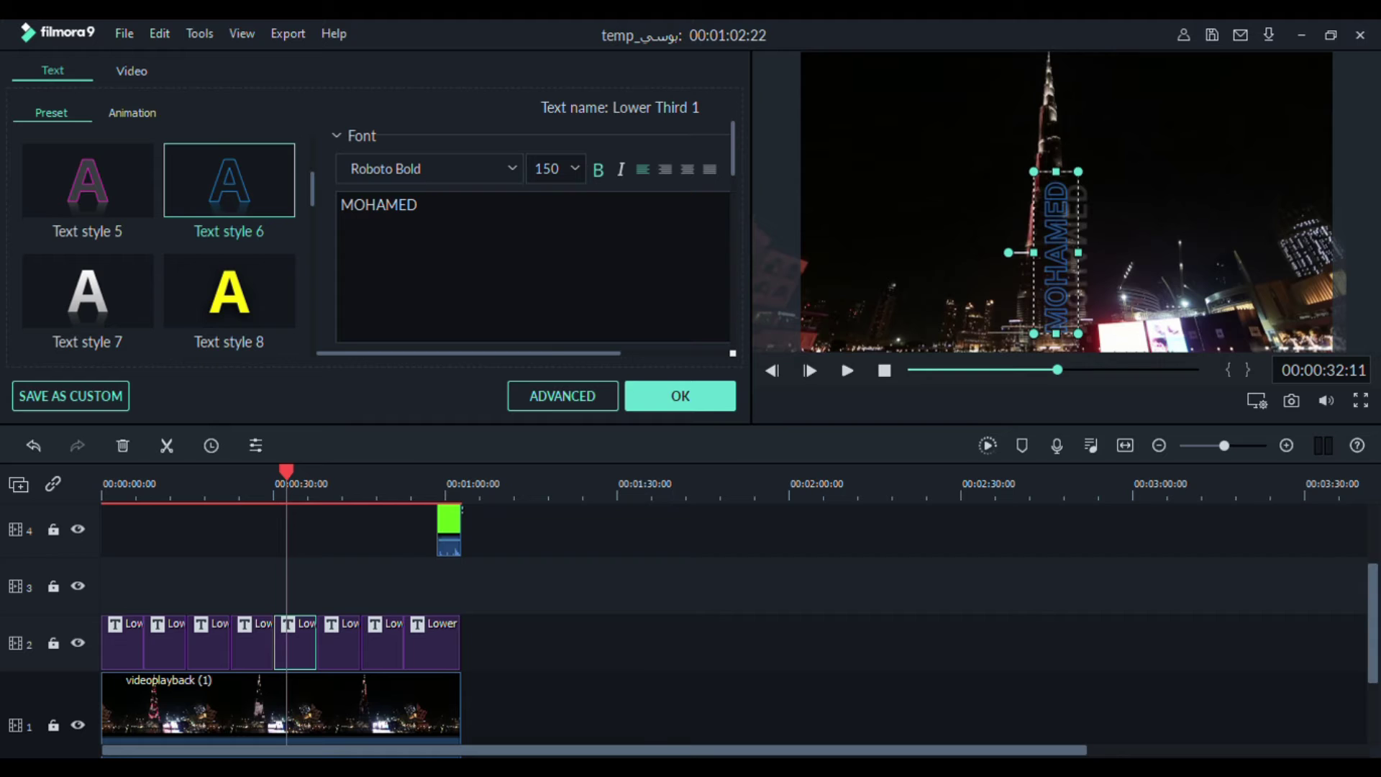
- Reposition the text of the sixth title clip, at 00:00:39:13, slightly to the right over the tower
drag(302, 477, 327, 480)
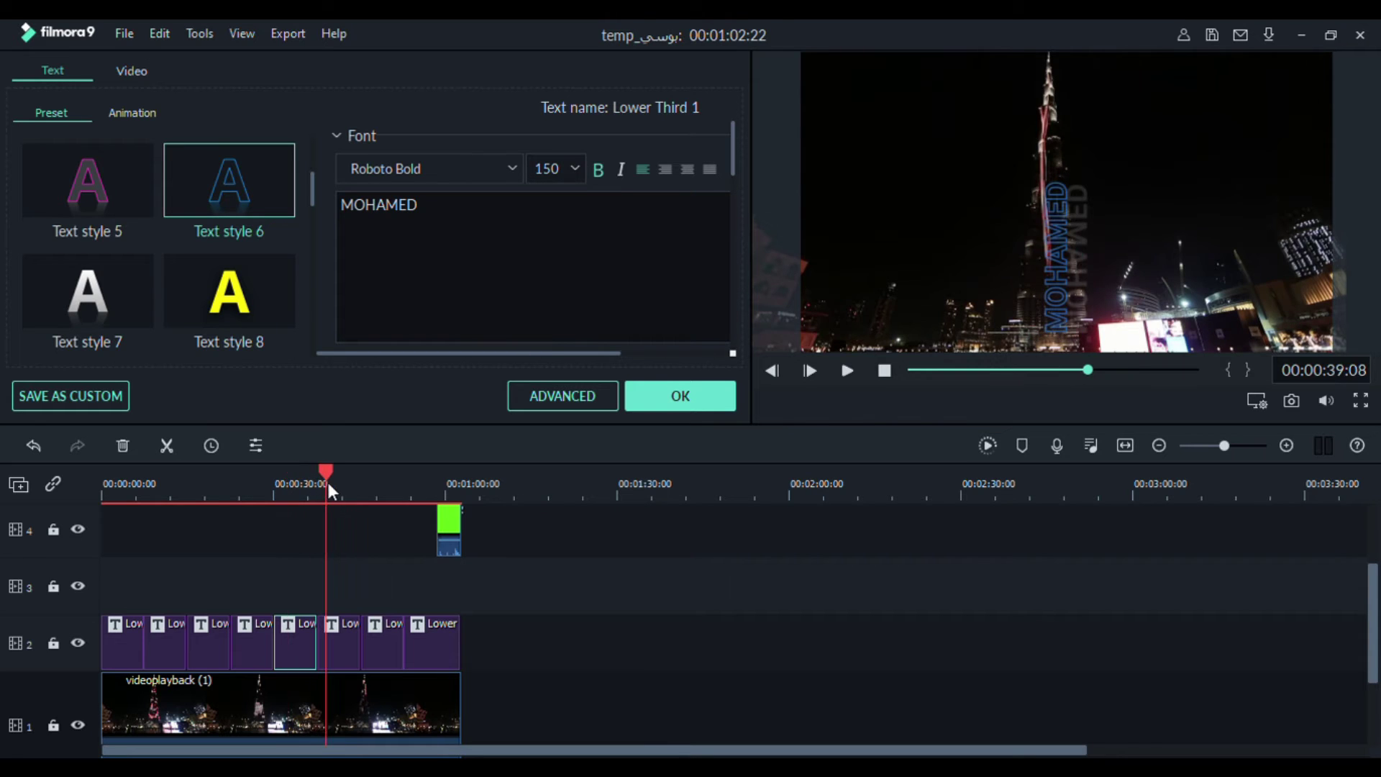
click(342, 641)
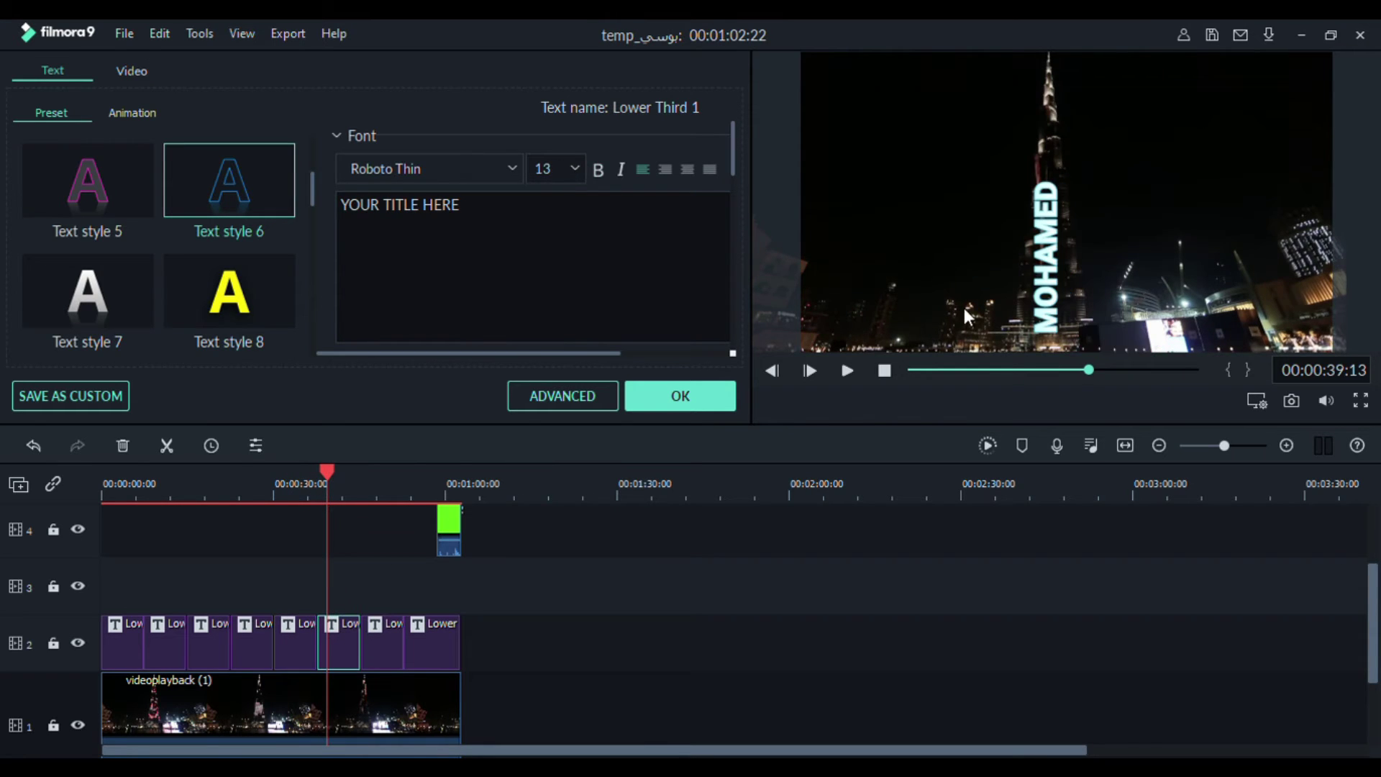
click(1063, 220)
drag(1068, 231, 1079, 230)
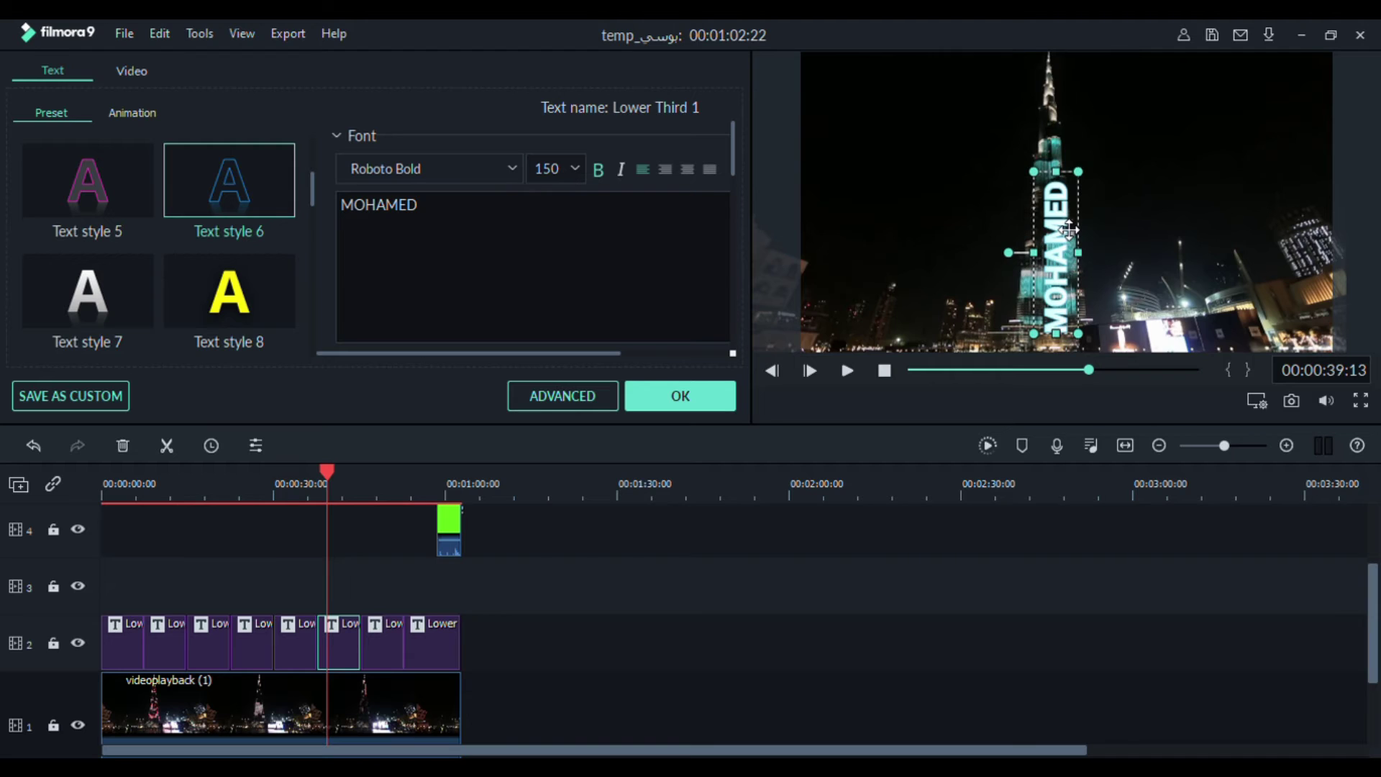
click(88, 181)
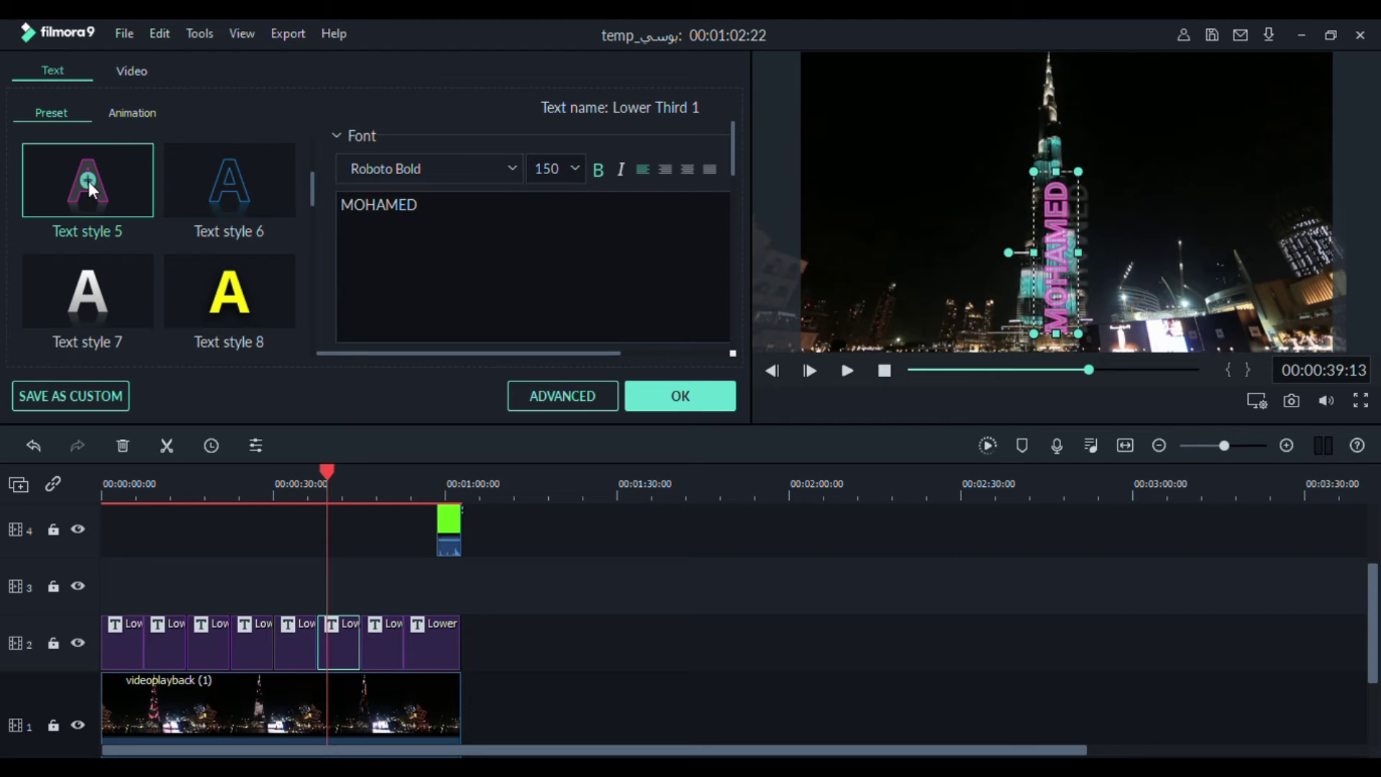
scroll(128, 245, down, 3)
scroll(129, 249, up, 3)
click(229, 302)
scroll(179, 227, down, 3)
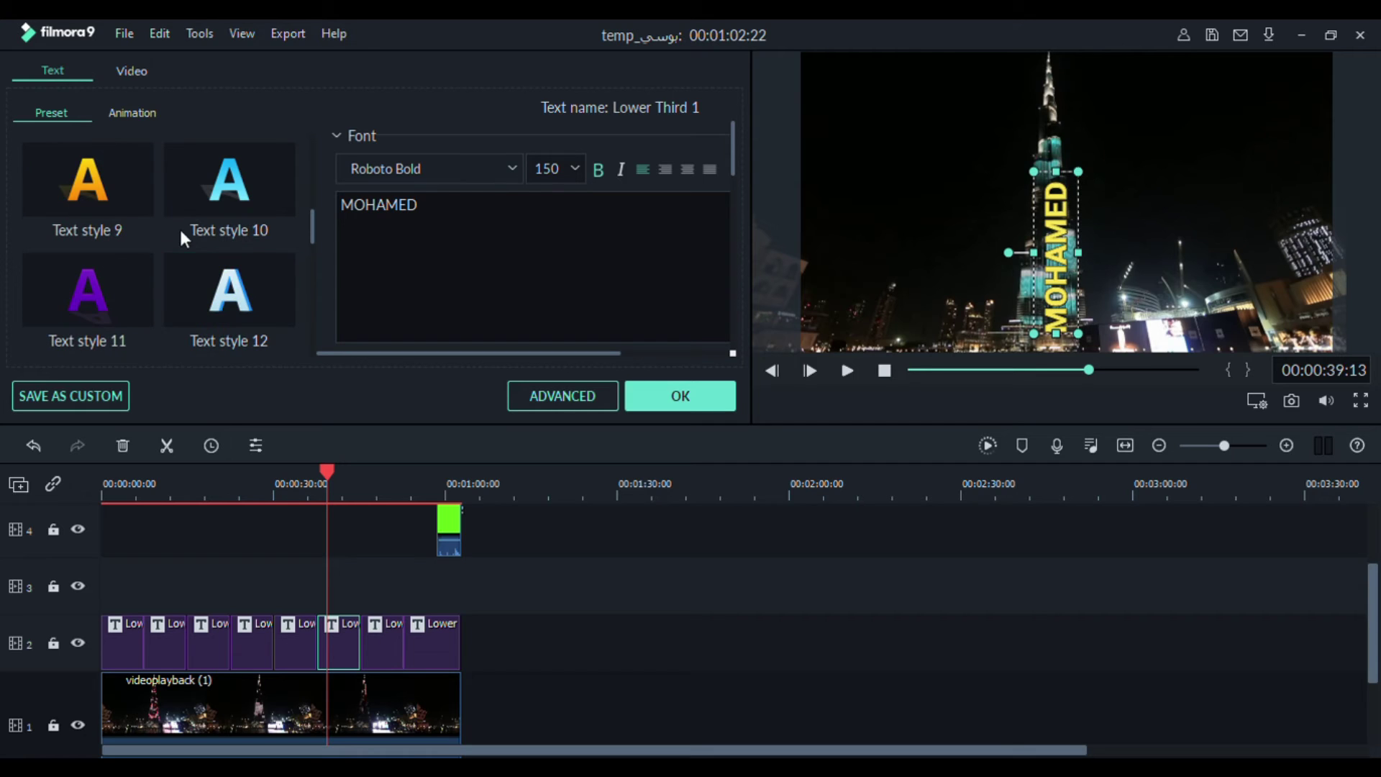
click(229, 295)
click(89, 295)
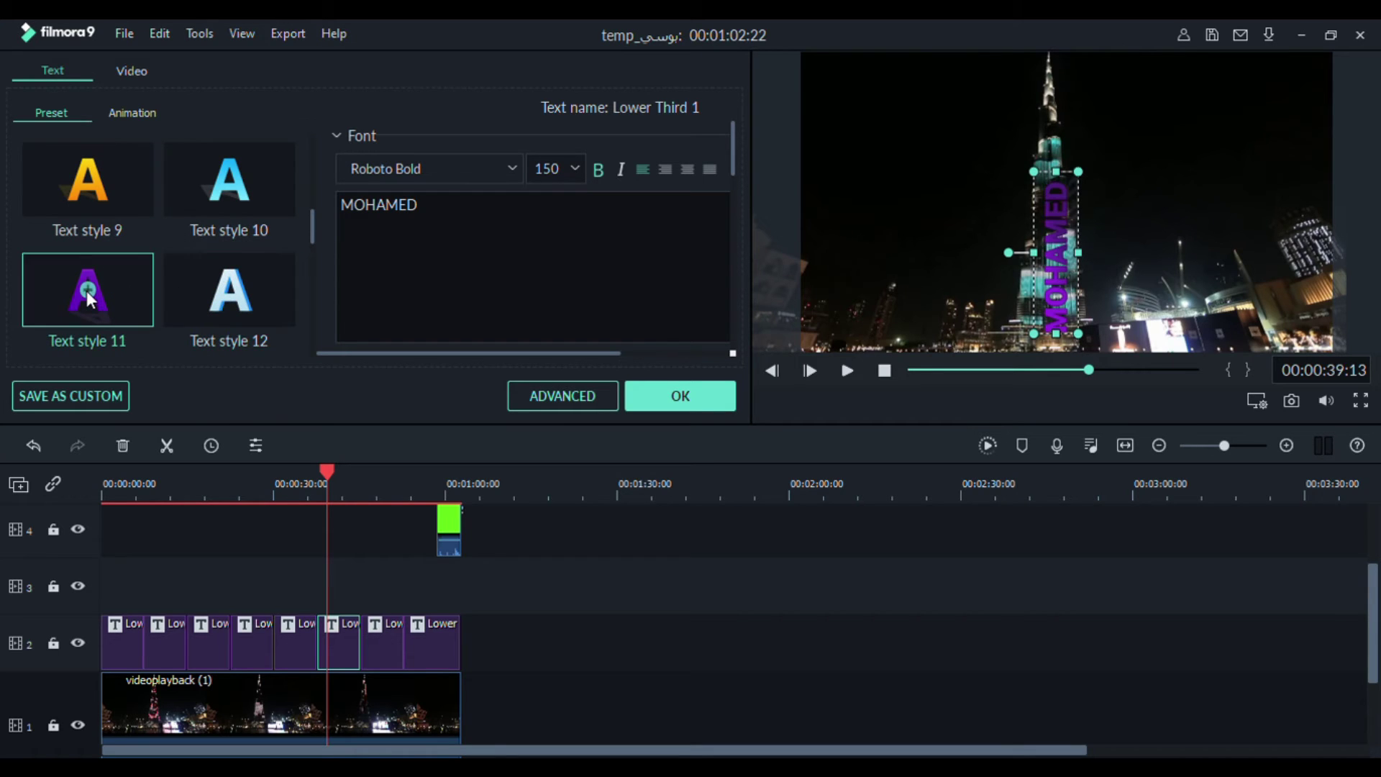
scroll(200, 269, down, 3)
click(228, 177)
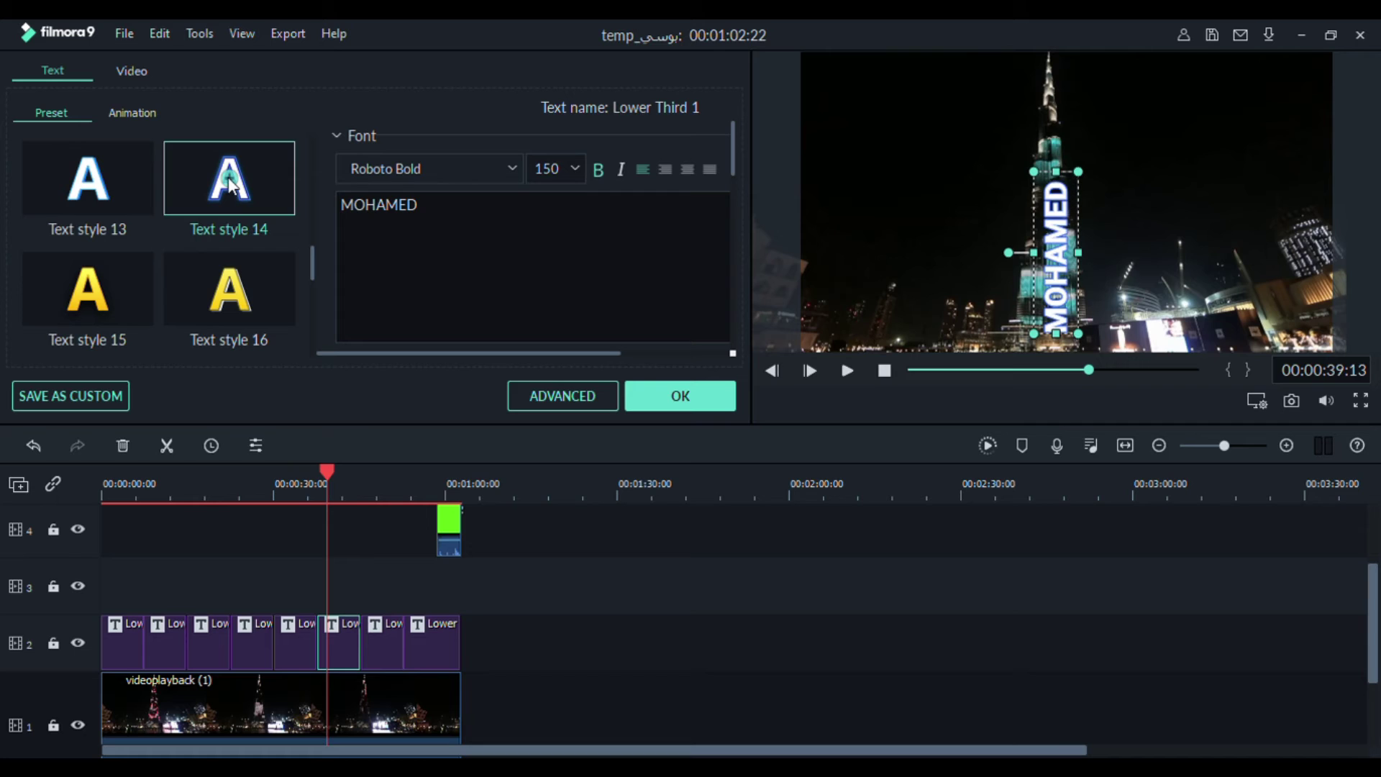
- Apply the Text style 18 preset to the sixth title
scroll(227, 223, down, 3)
click(229, 179)
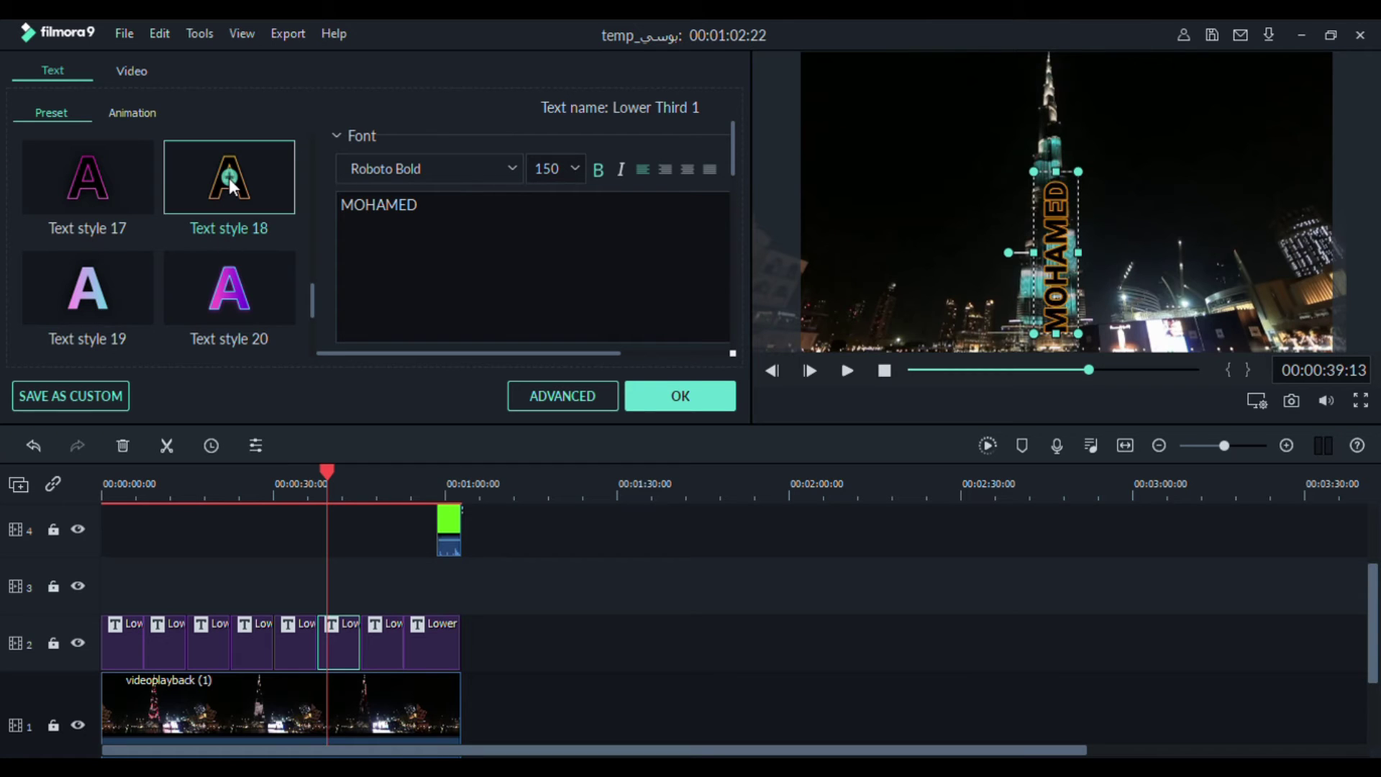
- Reposition the text of the seventh title clip, at 00:00:48:22, over the tower and apply the Text style 17 preset to it
drag(324, 471, 381, 479)
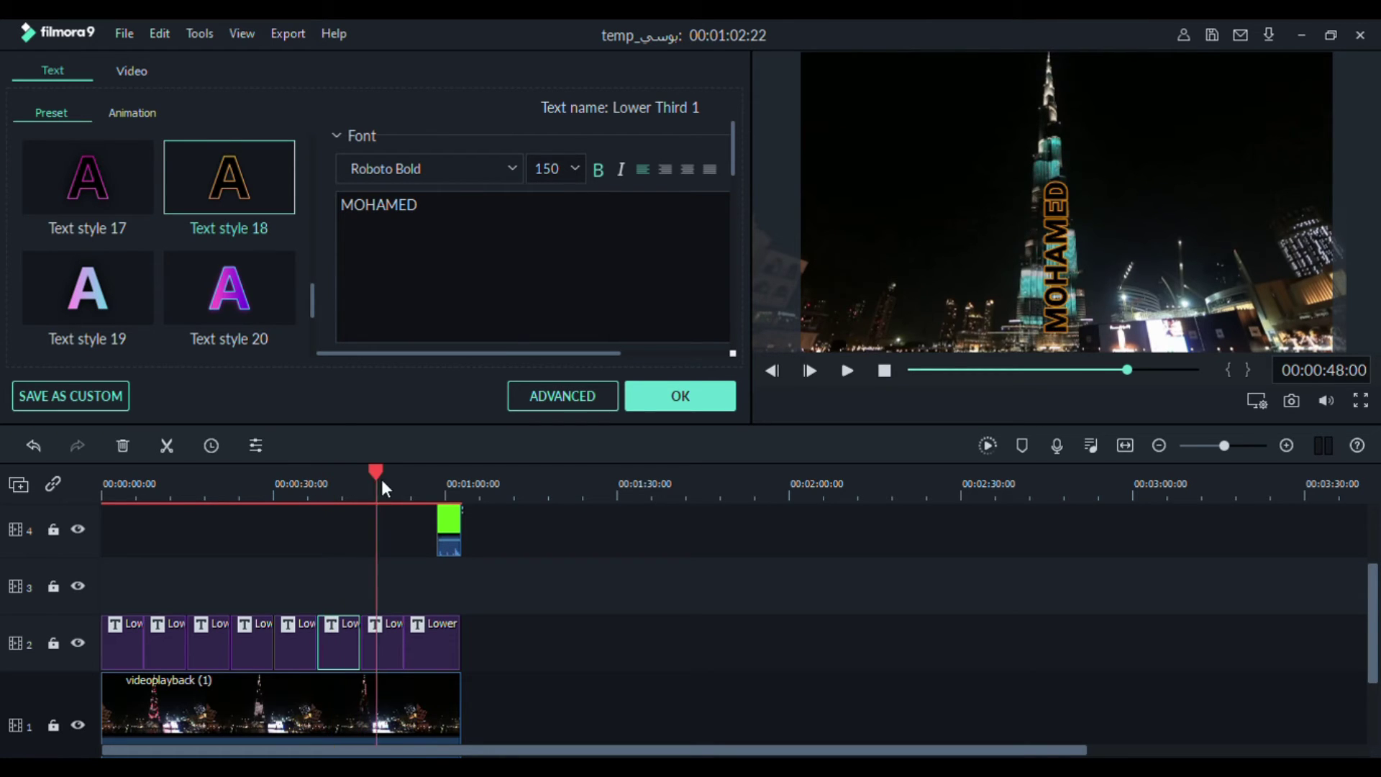
click(391, 642)
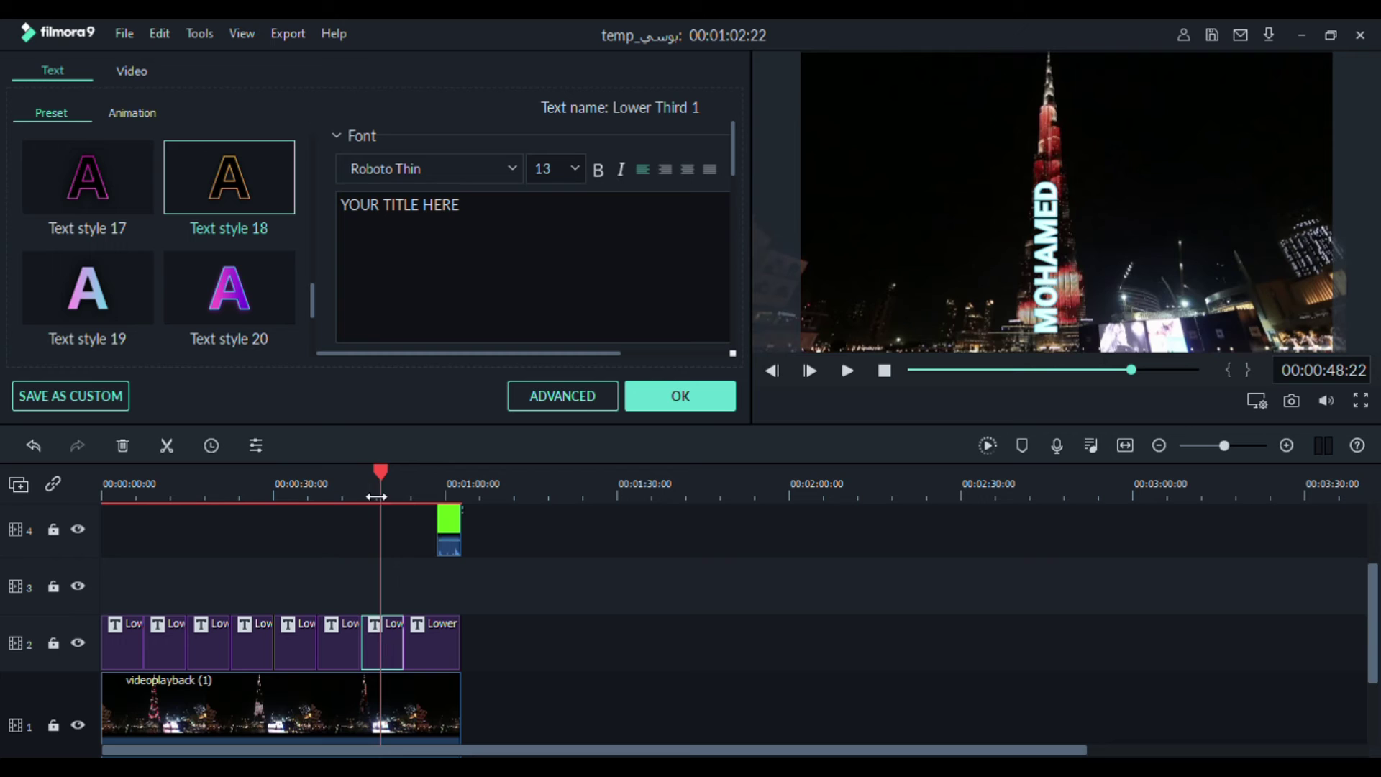
click(1052, 258)
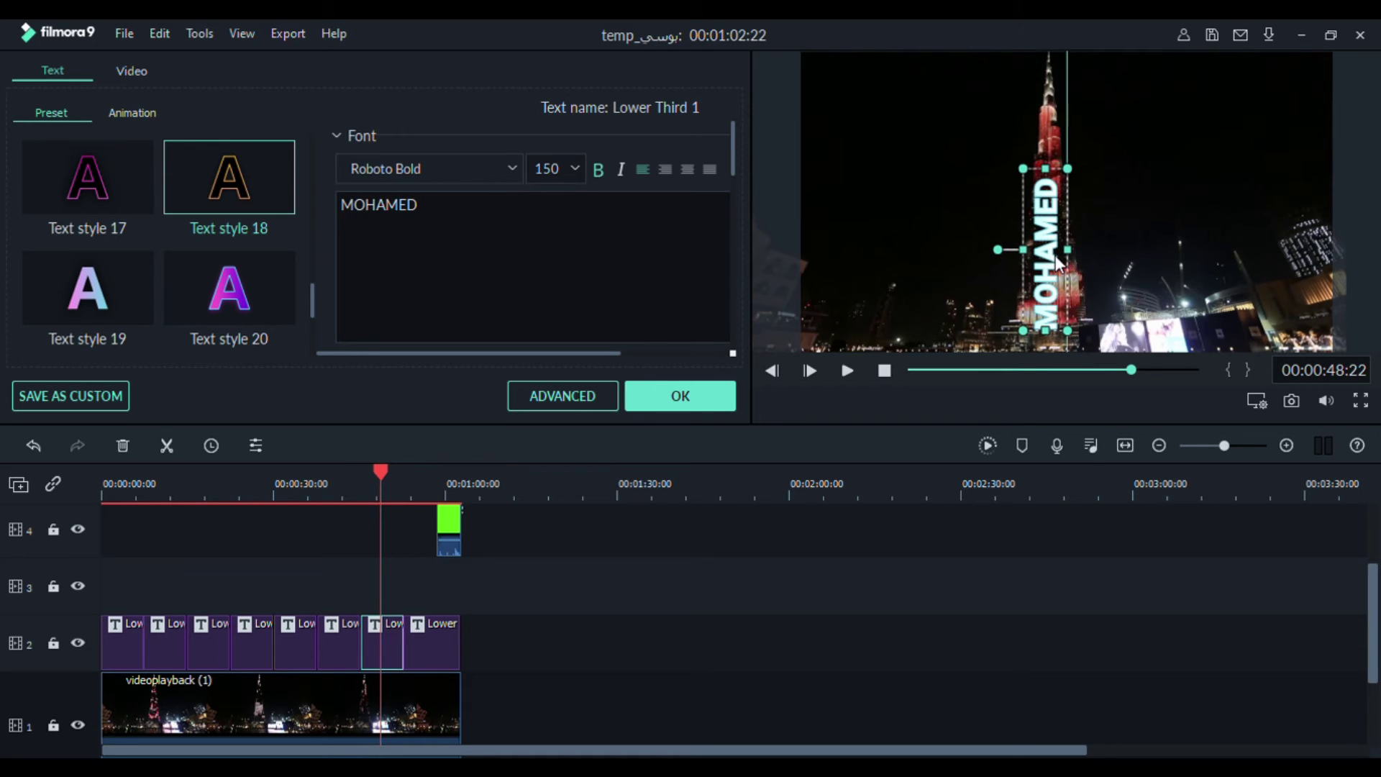
drag(1055, 256, 1057, 262)
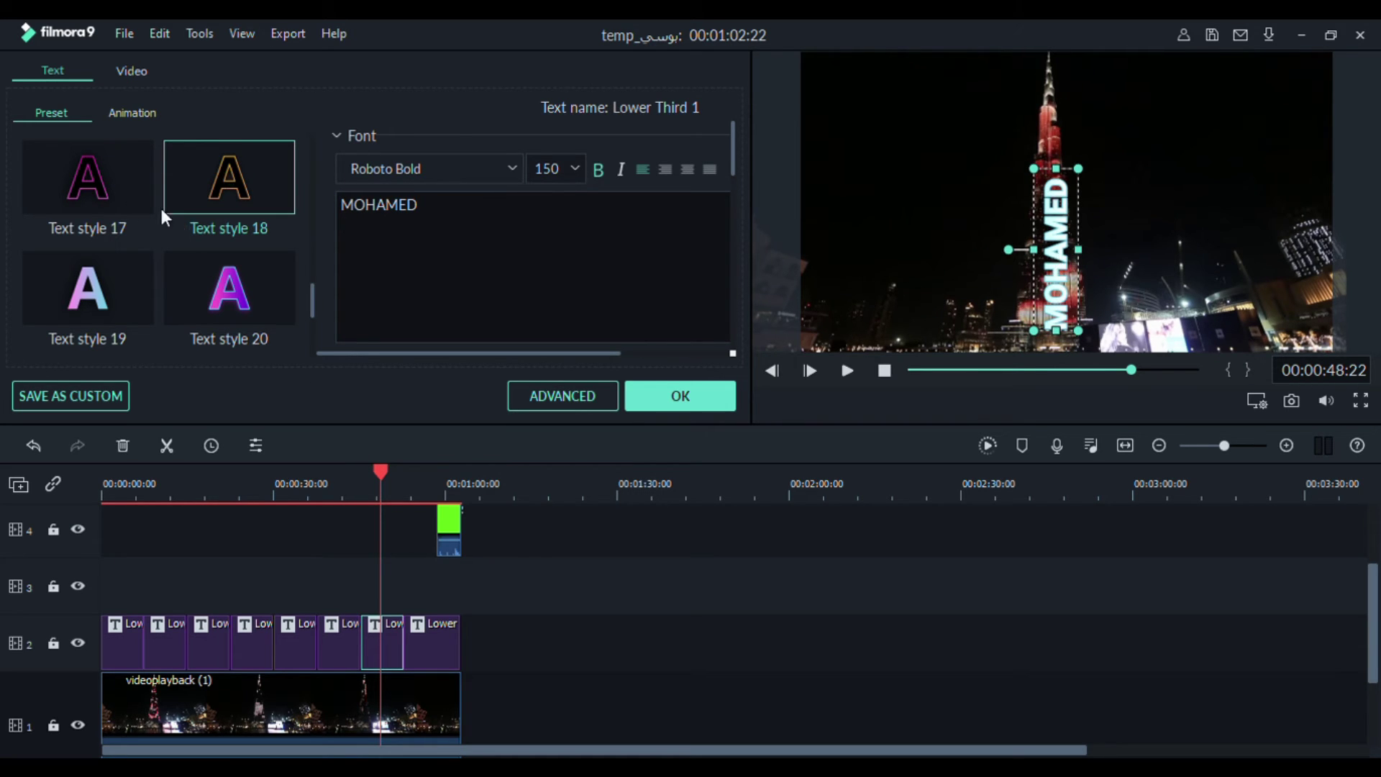
click(87, 186)
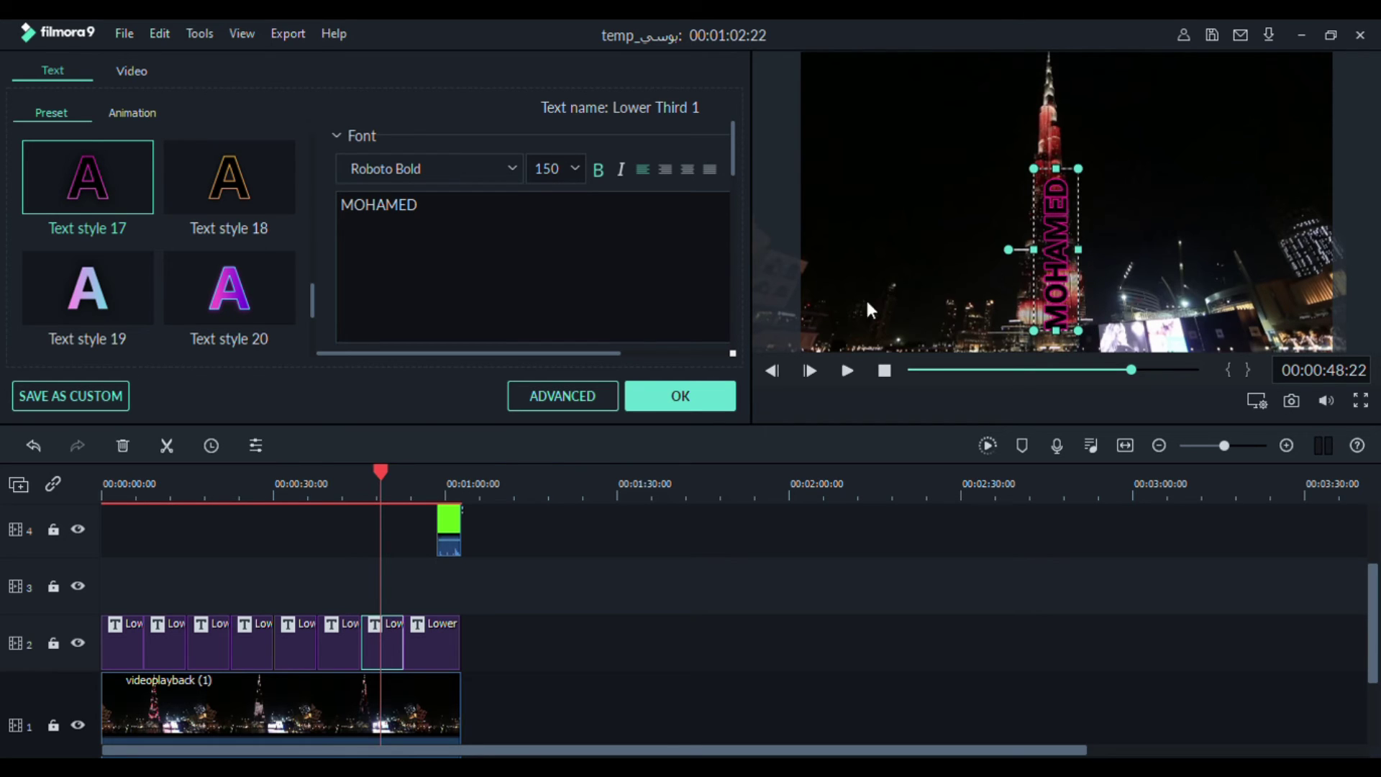
- Reposition the text of the eighth and last title clip, at 00:00:55:01, so that it sits over the tower
drag(380, 470, 409, 472)
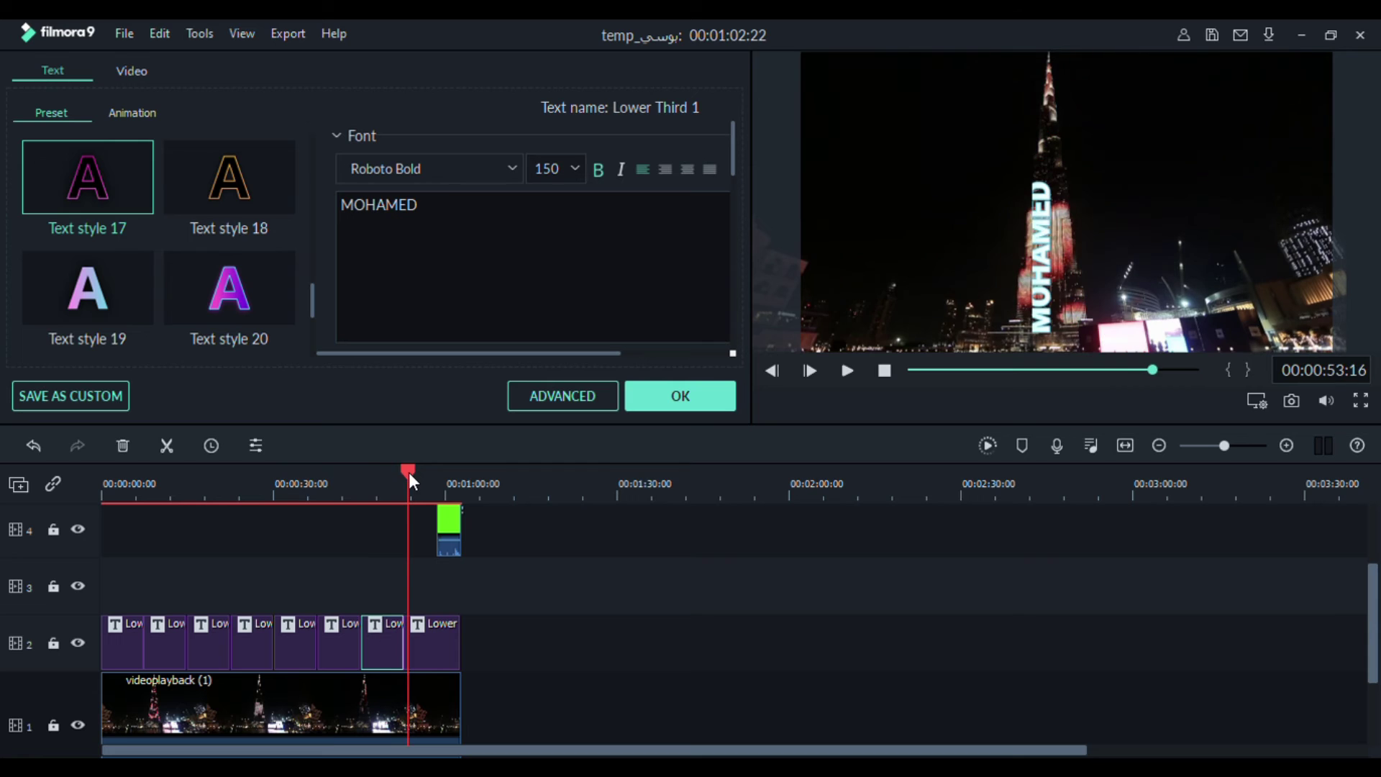
click(415, 472)
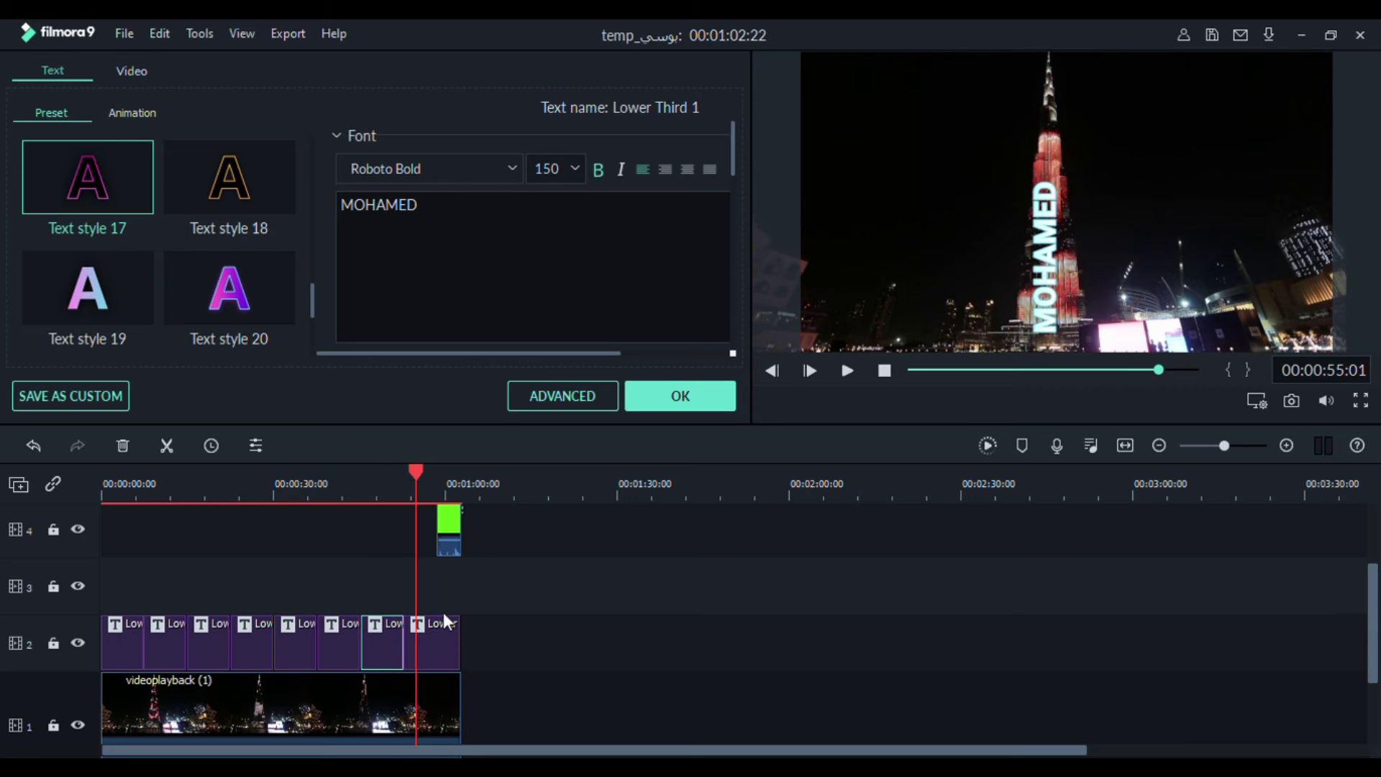
click(1052, 256)
drag(1057, 270, 1071, 265)
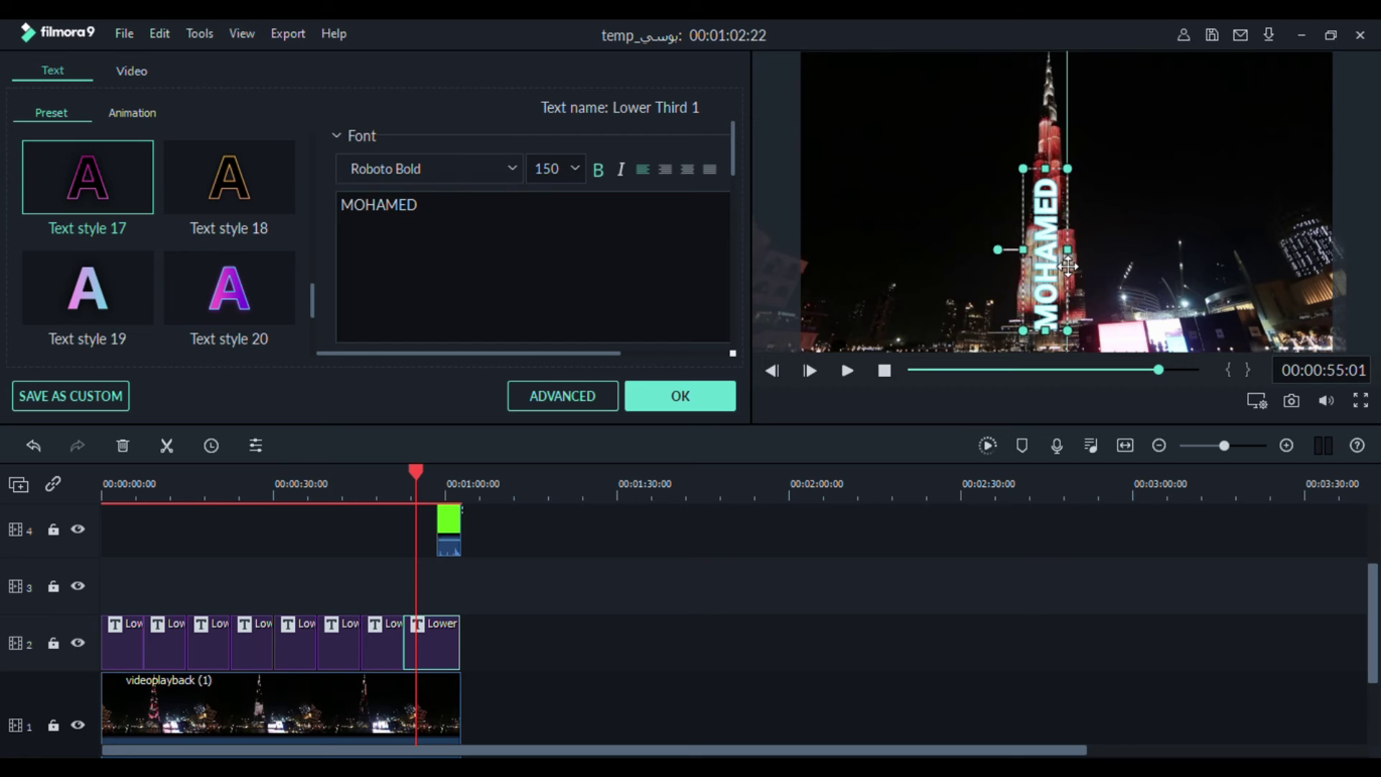
click(230, 288)
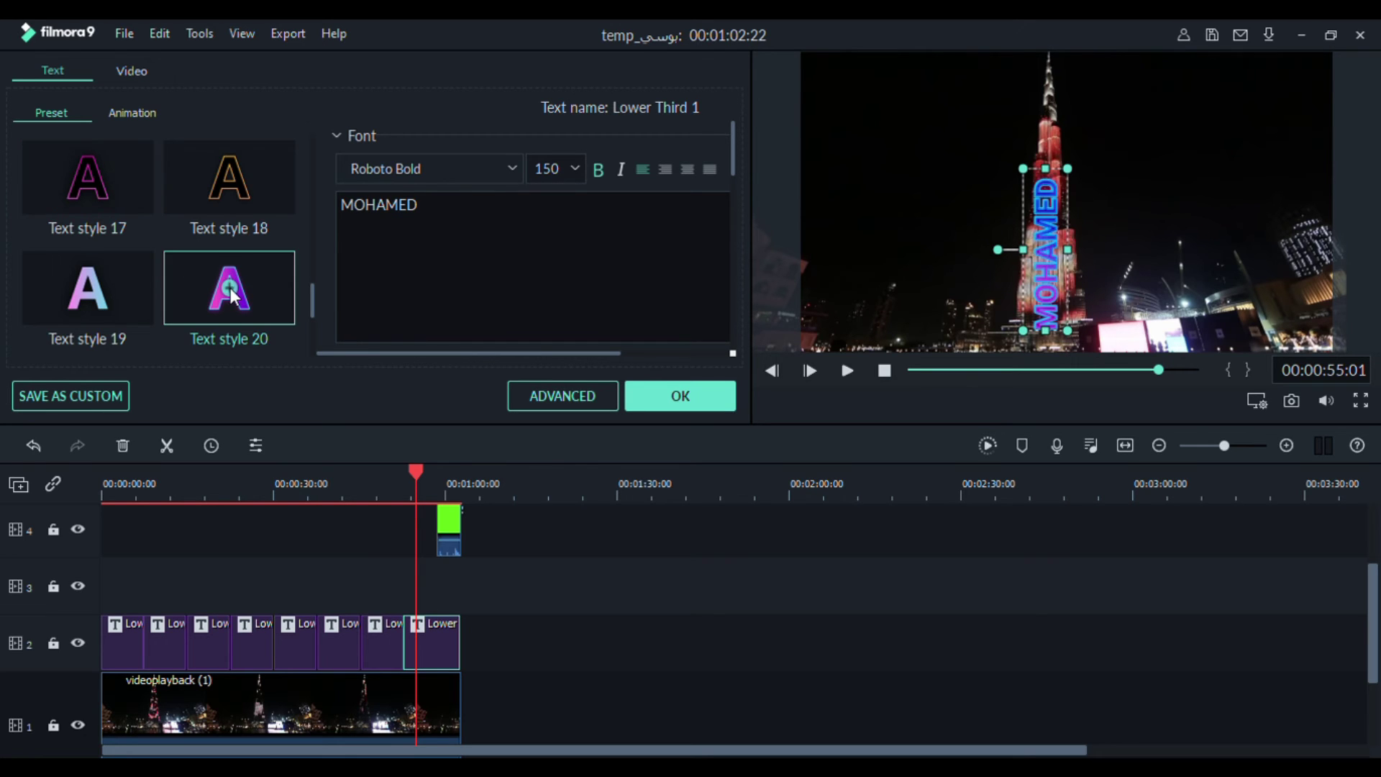
scroll(212, 244, down, 3)
click(86, 282)
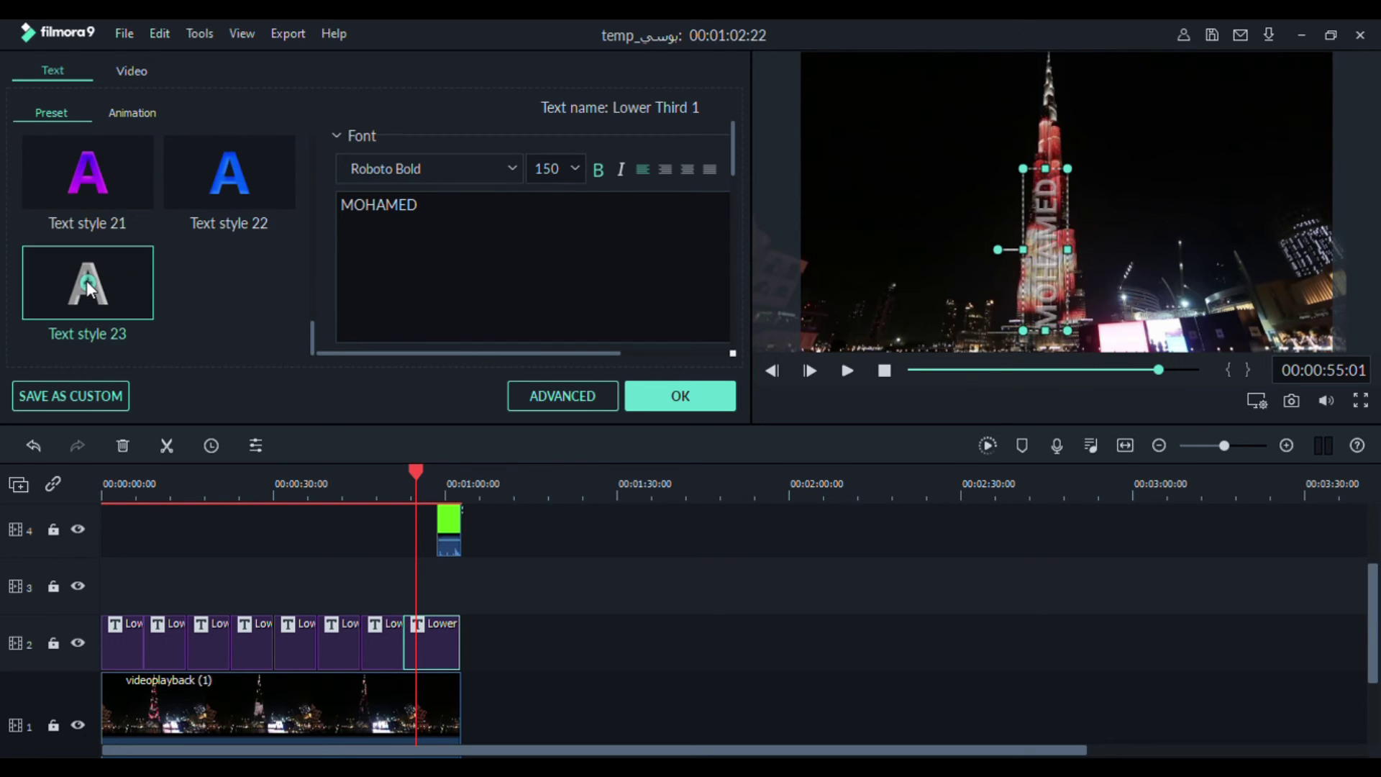
click(236, 162)
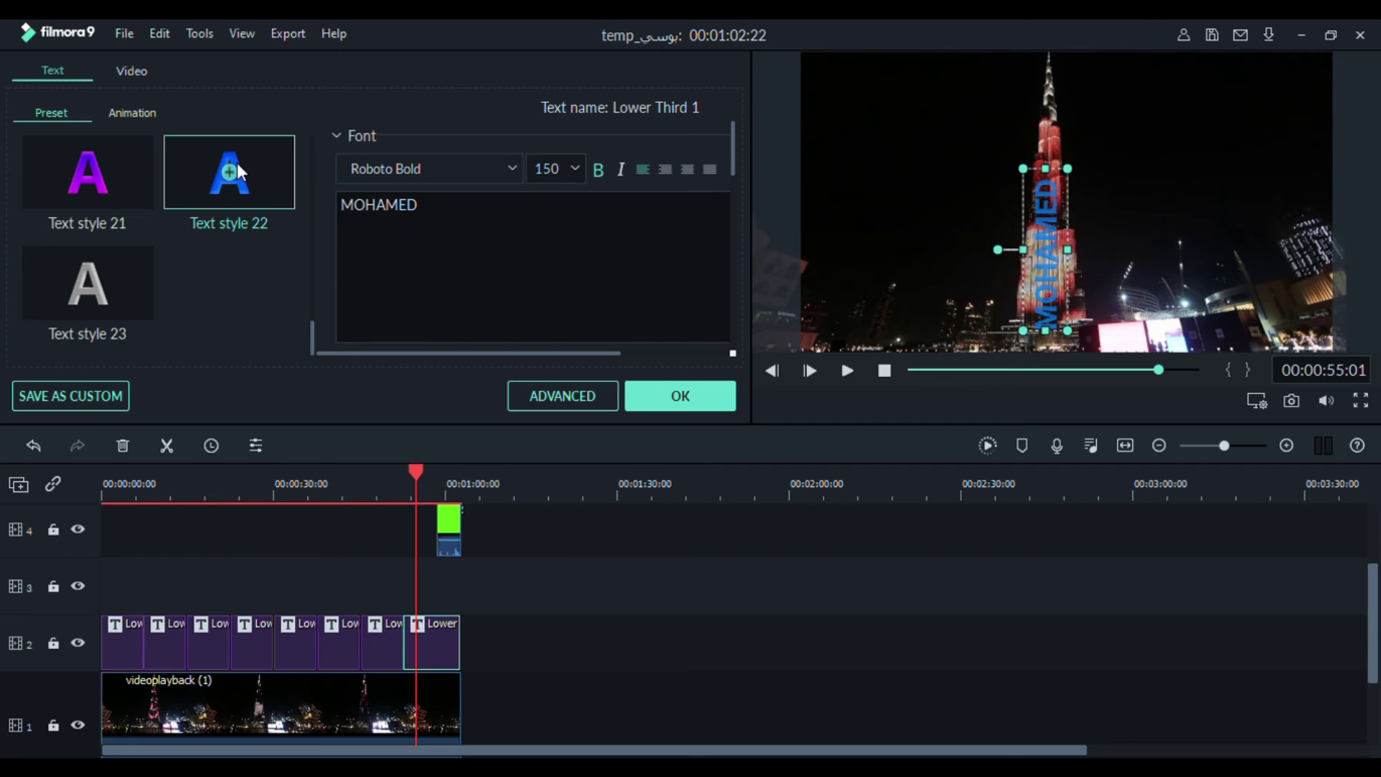
click(92, 283)
scroll(166, 284, up, 5)
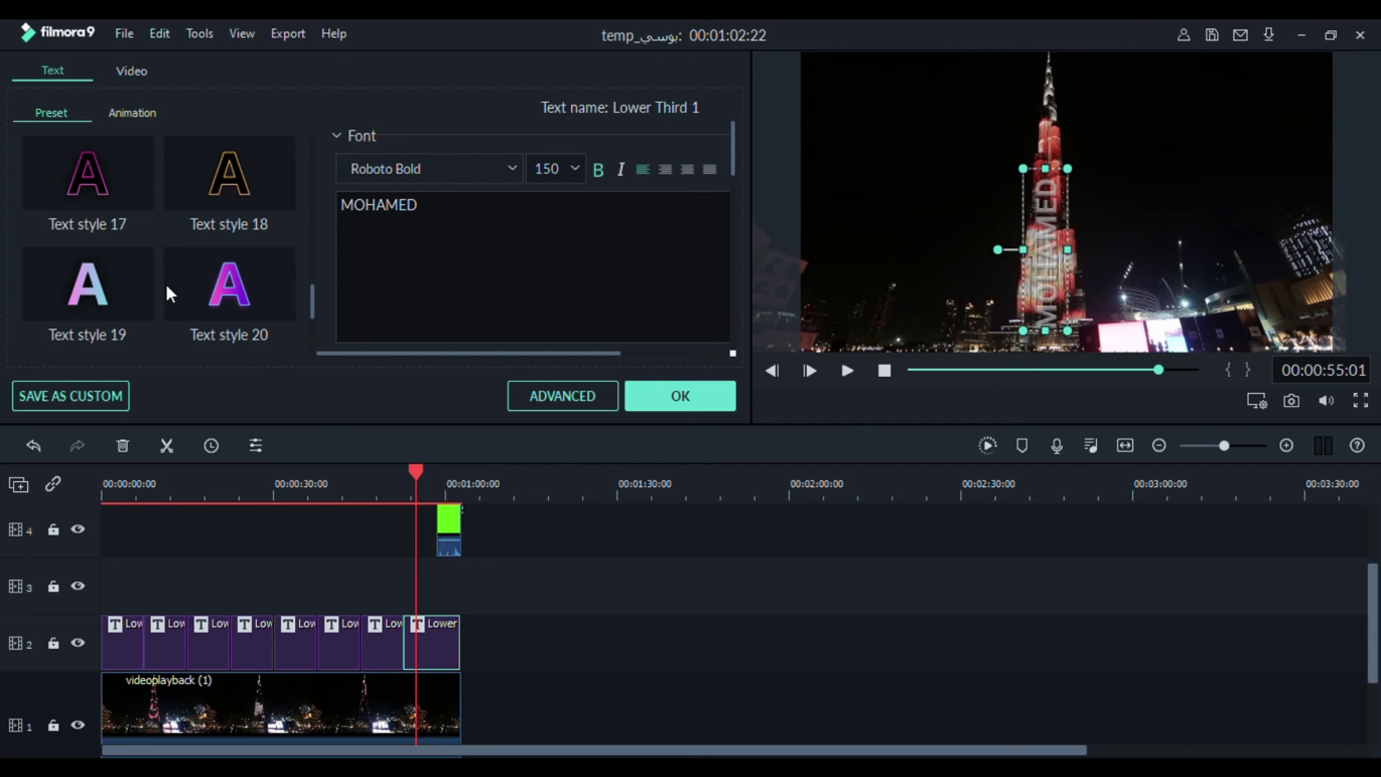
scroll(165, 282, up, 2)
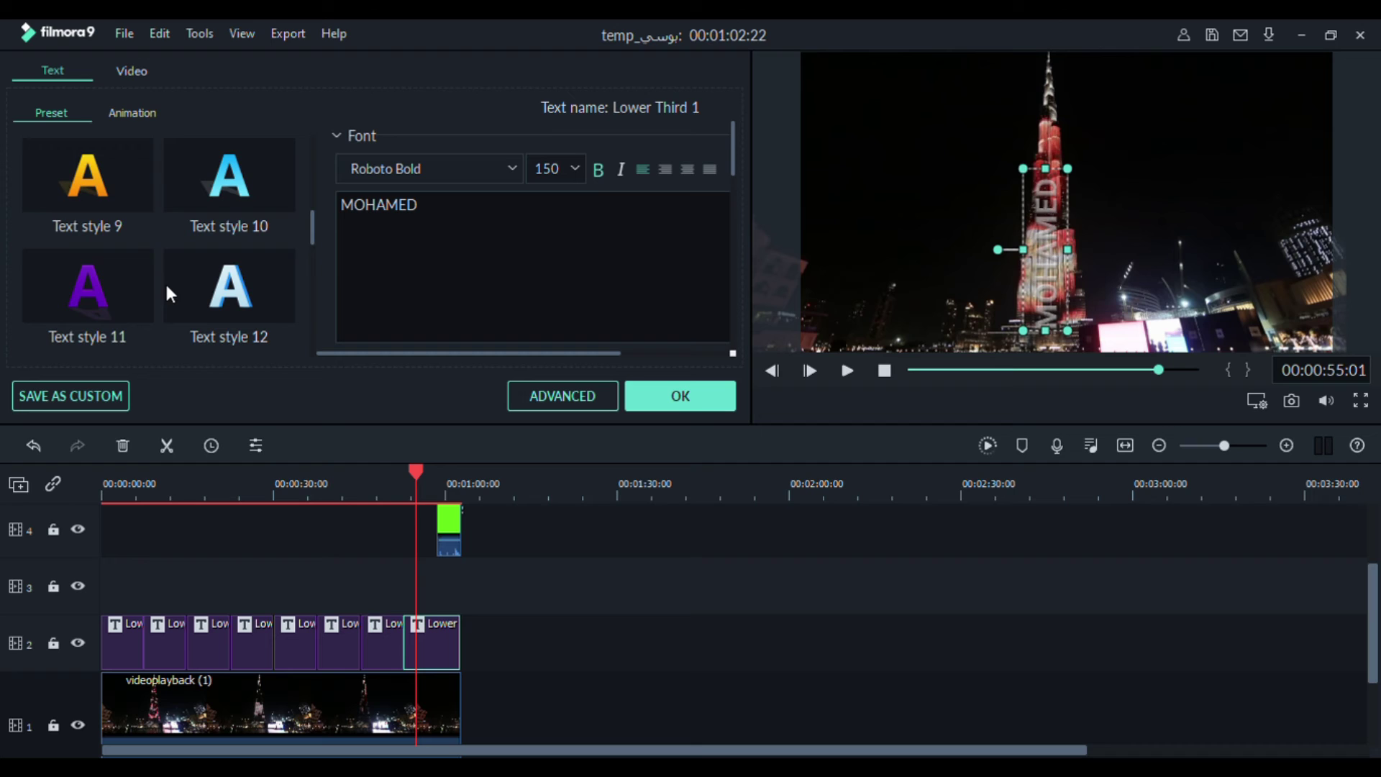
click(94, 178)
click(232, 184)
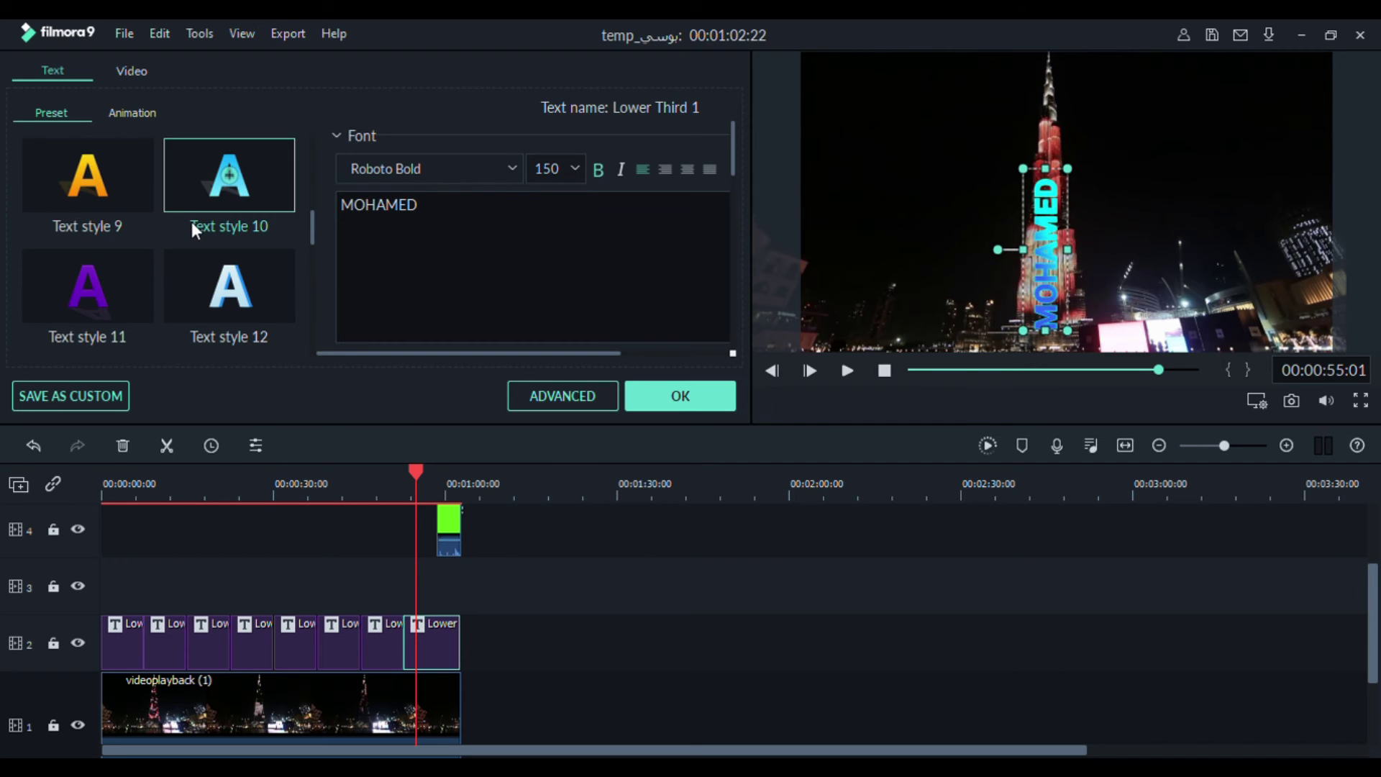
scroll(216, 202, up, 2)
click(228, 179)
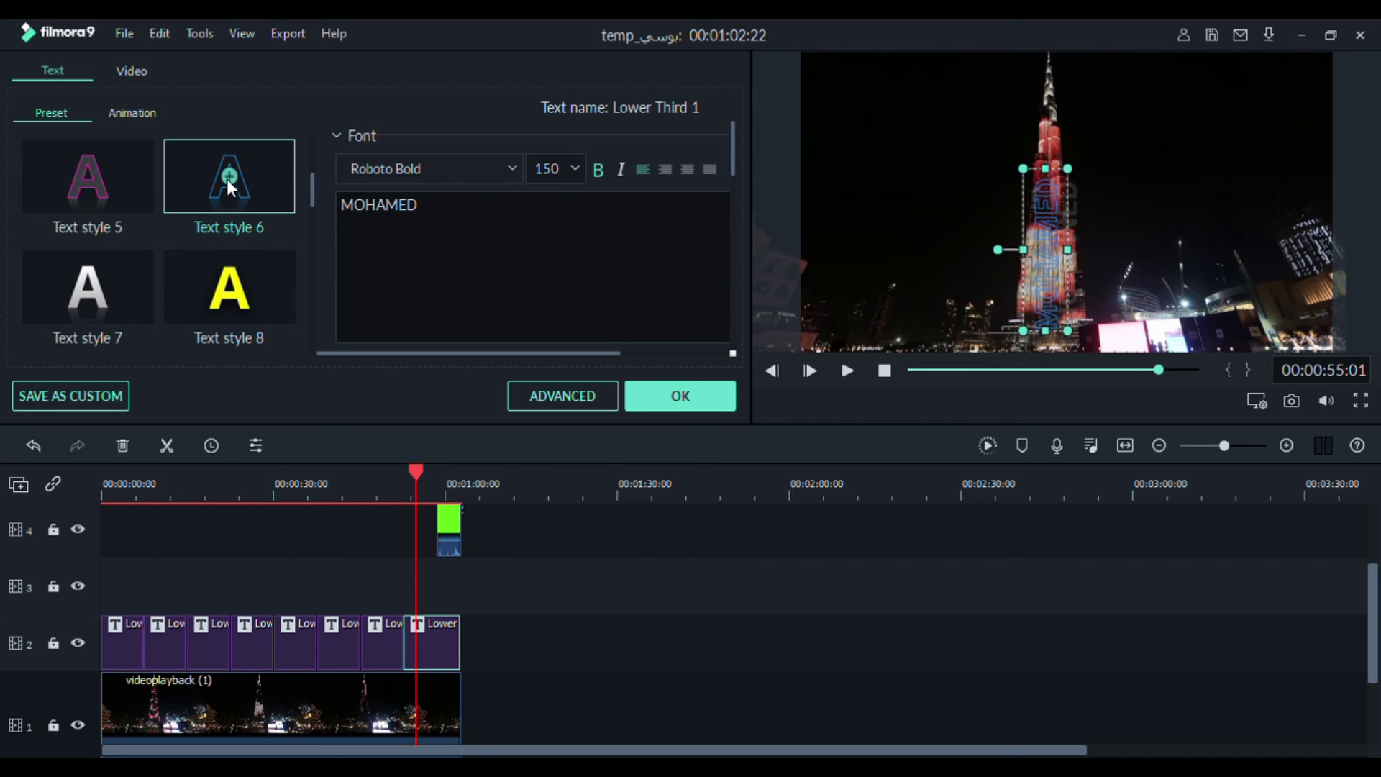
click(105, 176)
scroll(208, 187, up, 2)
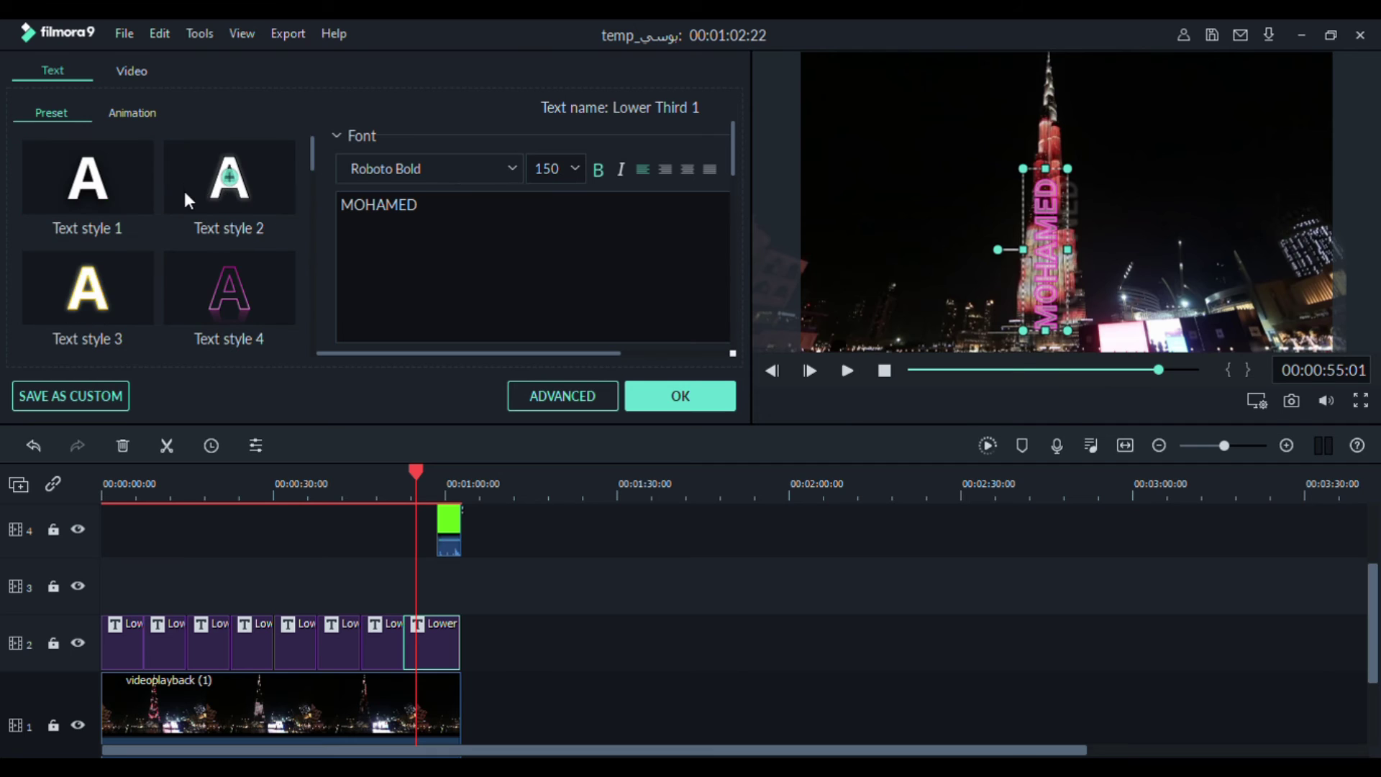
- Apply the Text style 23 preset to the last title and finish editing the titles
scroll(185, 199, down, 10)
click(95, 278)
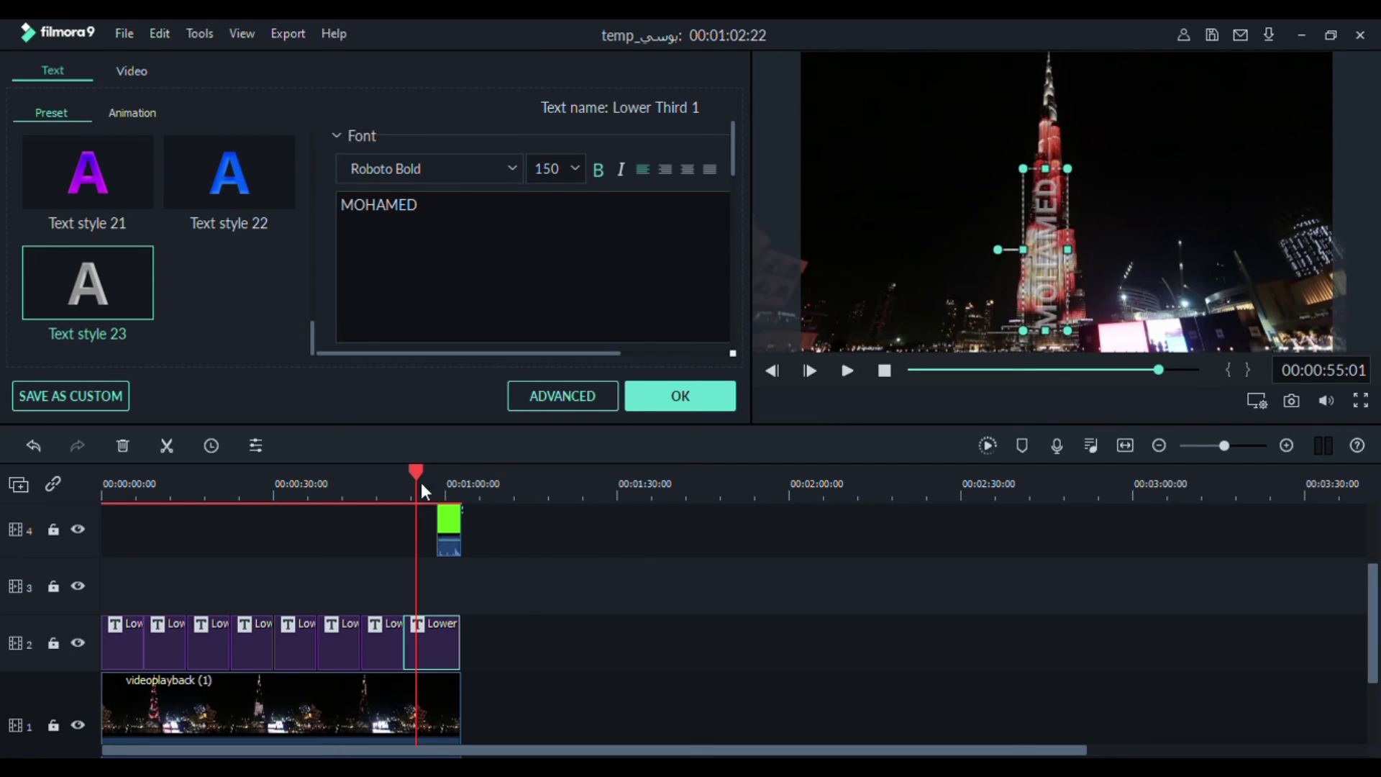
click(655, 404)
scroll(650, 541, down, 2)
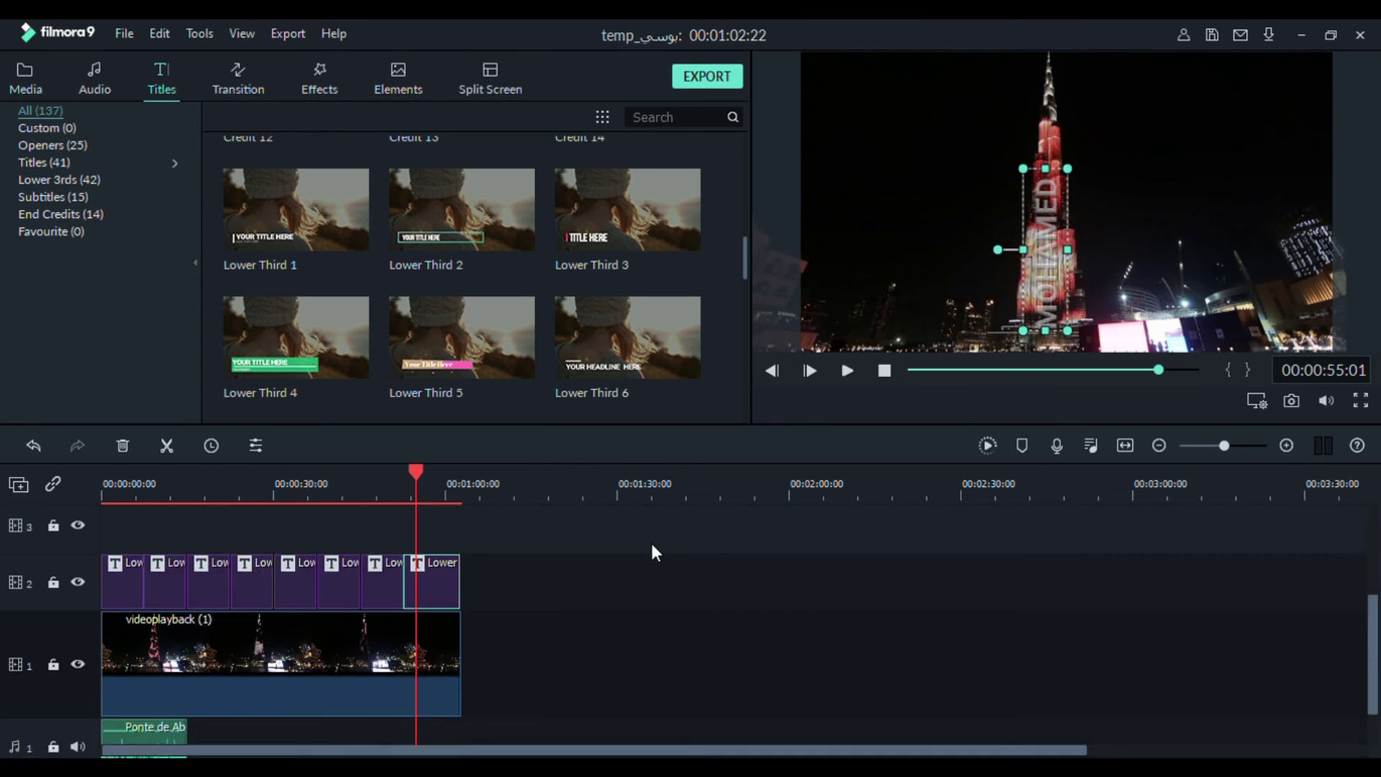